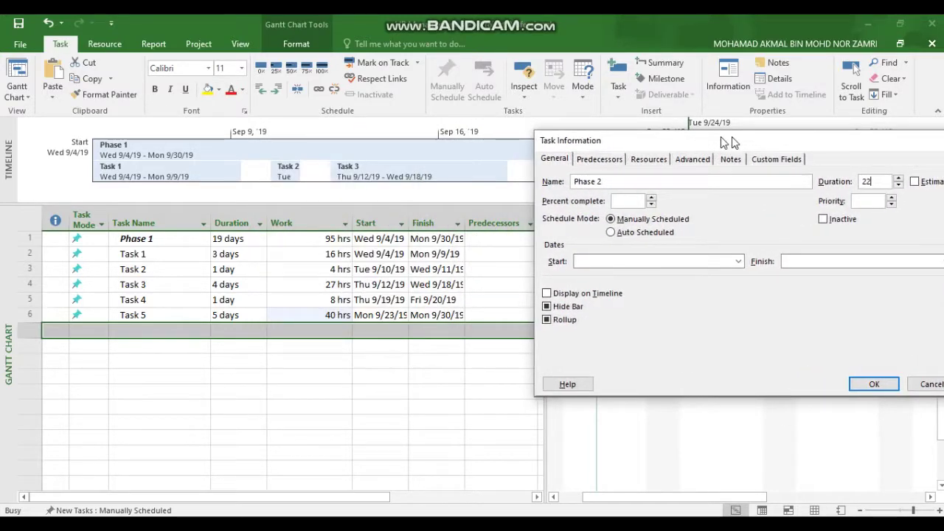
Add Phase 2 with start date Tue 10/1/19, displayed on the timeline, and format its row in bold italic
click(672, 262)
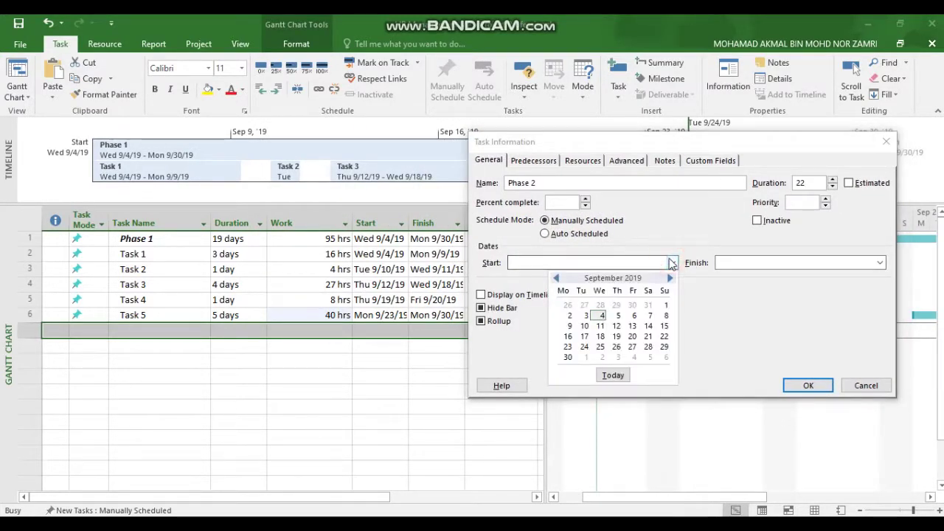
click(583, 357)
click(536, 295)
click(808, 386)
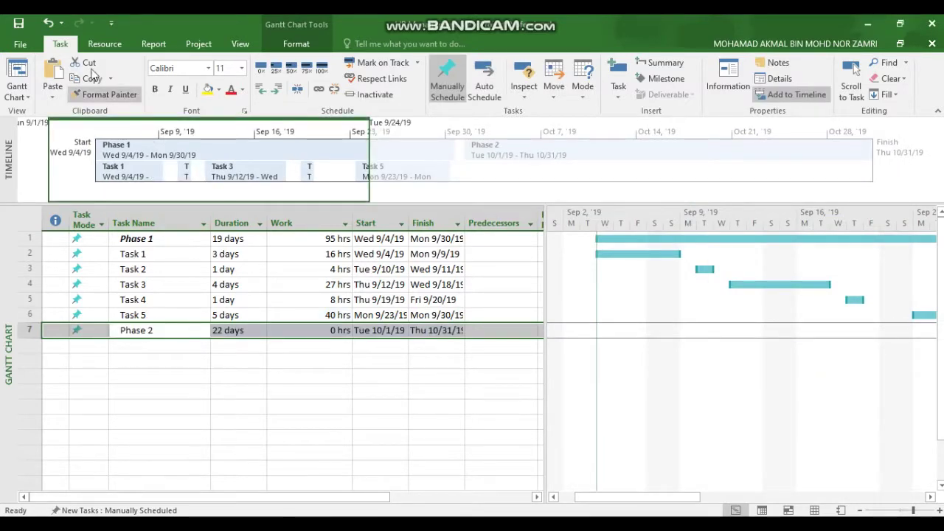
click(154, 89)
click(170, 89)
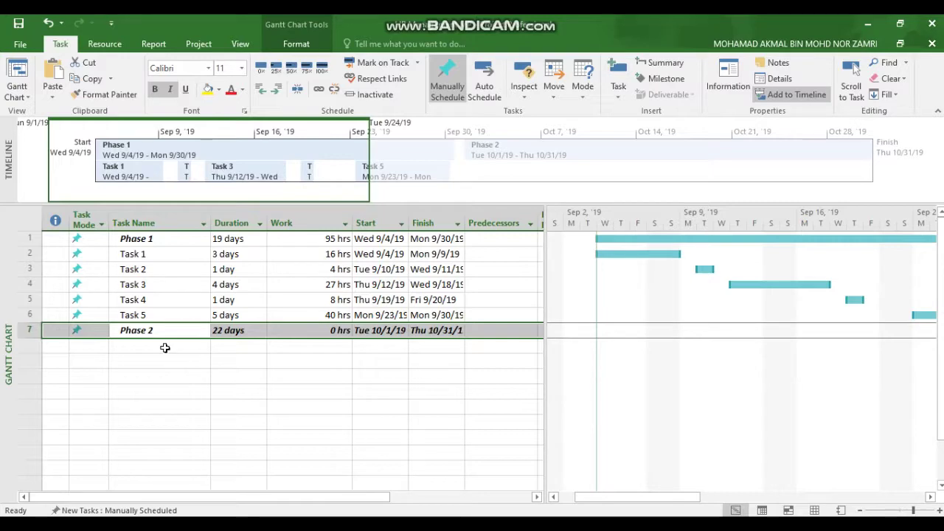
Add Task 6 below Phase 2 with a duration of 8 days and display it on the timeline
click(165, 346)
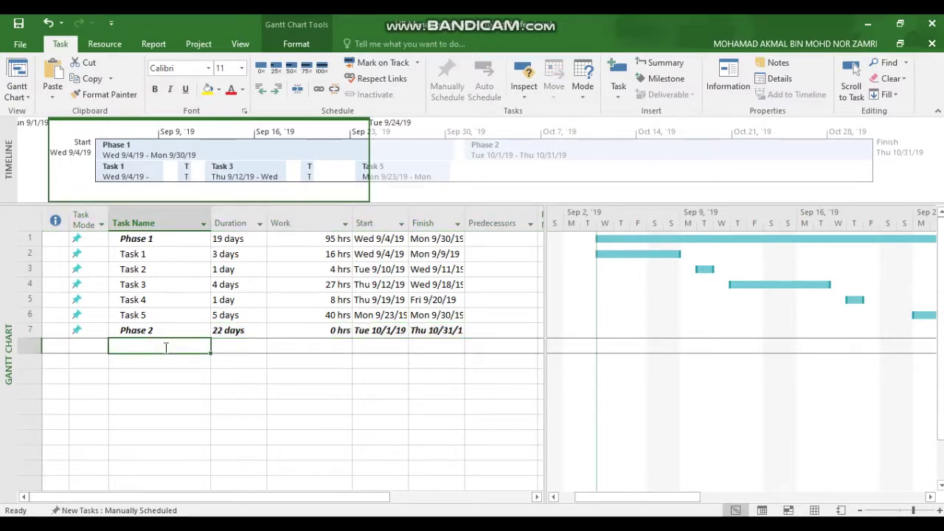
double_click(165, 346)
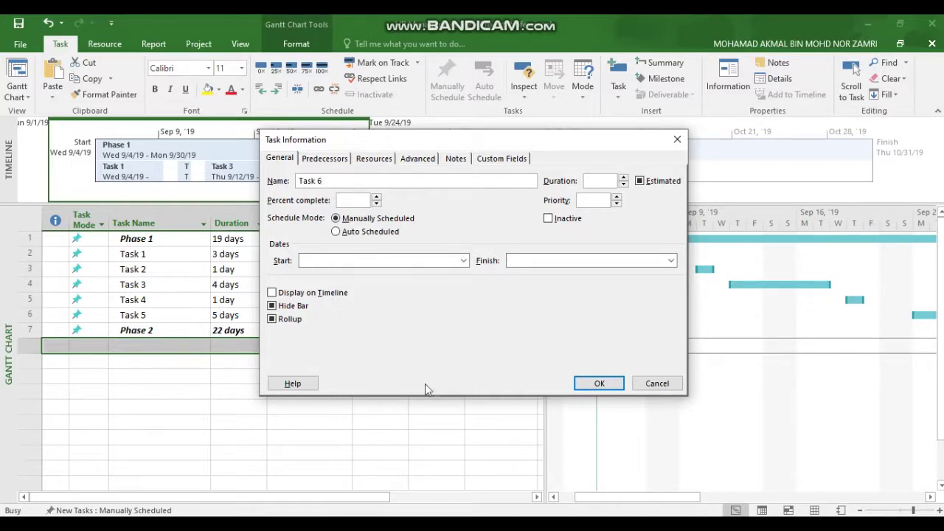
click(314, 294)
click(611, 180)
text(8)
click(598, 383)
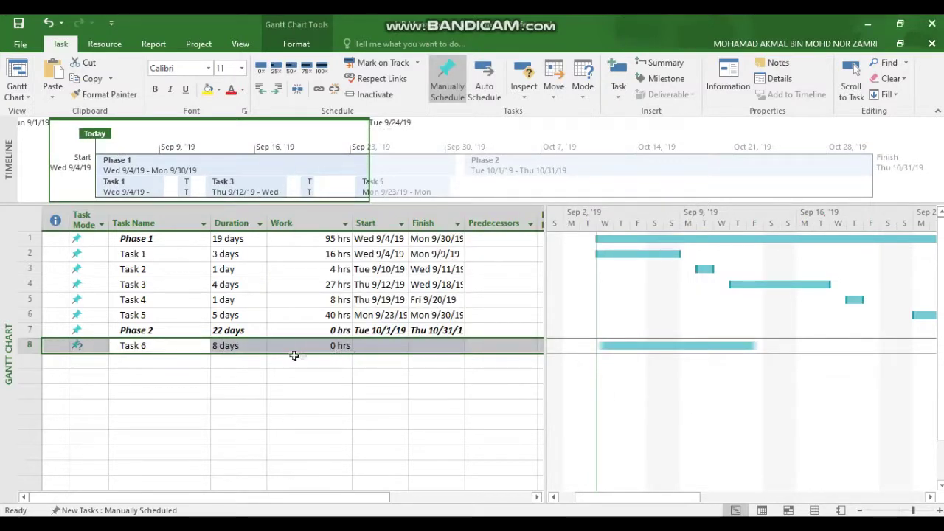
Add Task 7 below Task 6 with a duration of 3 days and display it on the timeline
double_click(162, 359)
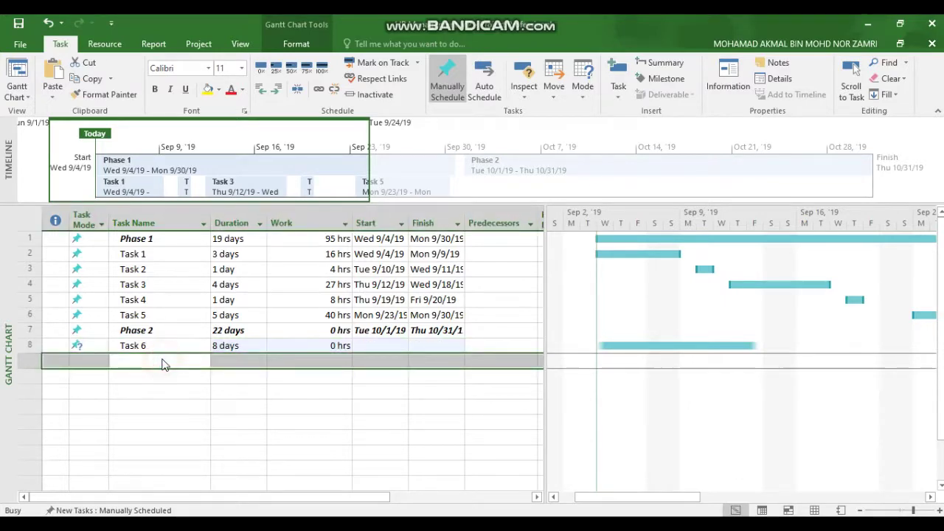
text(Task 7)
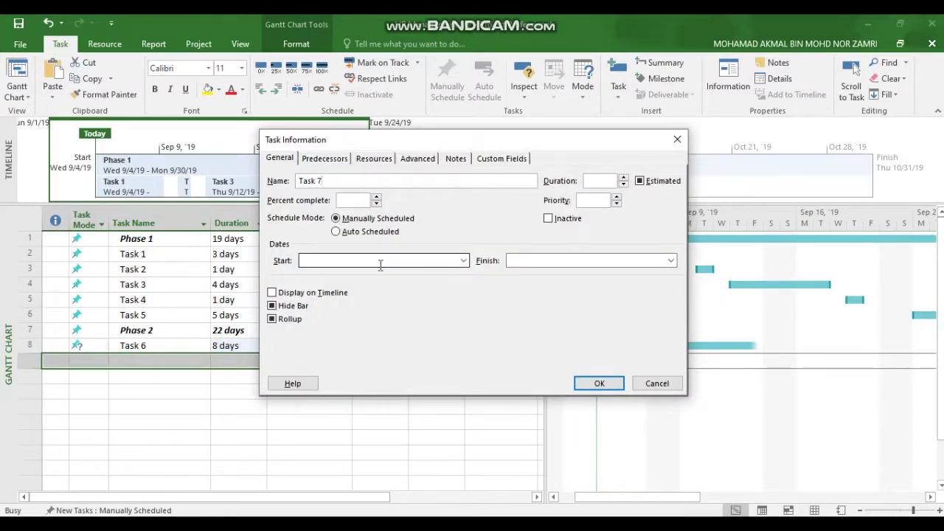
click(598, 182)
text(3)
click(314, 293)
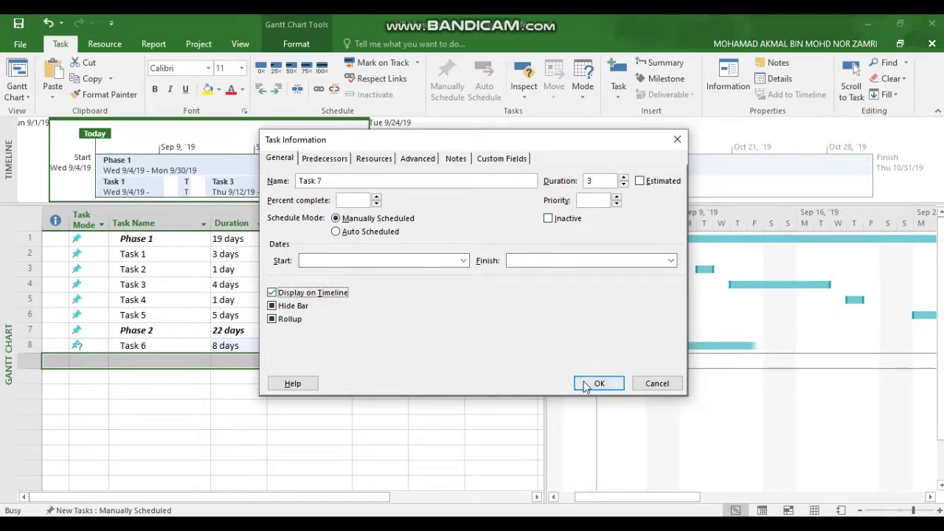
click(586, 383)
Add Task 8 below Task 7 with a duration of 7 days and display it on the timeline
click(151, 381)
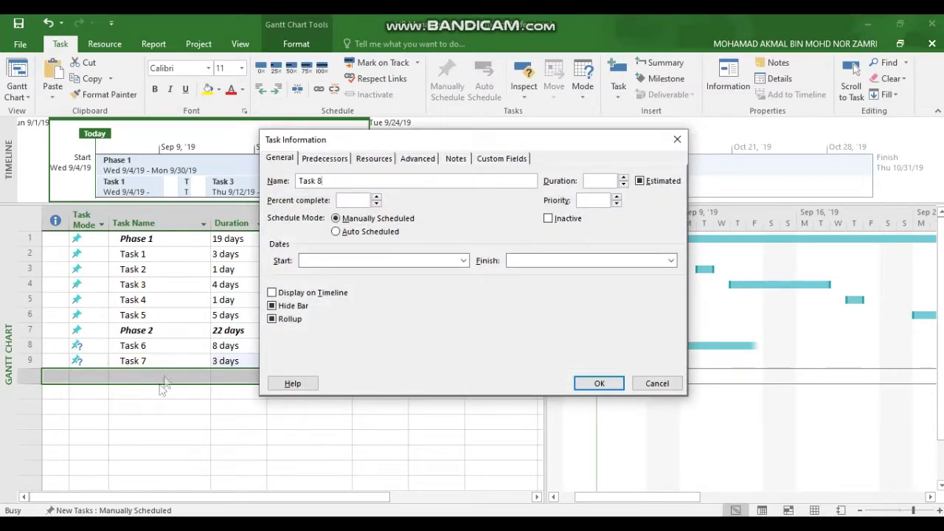
click(596, 180)
text(7)
click(317, 293)
click(599, 384)
Add Task 9 below Task 8 with a duration of 2 days and display it on the timeline
double_click(169, 394)
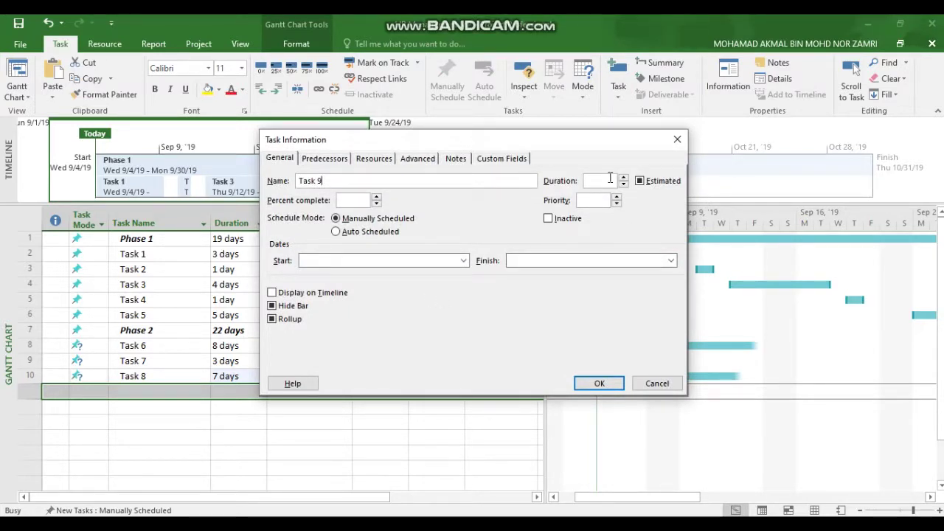
click(607, 180)
text(2)
click(337, 293)
click(599, 383)
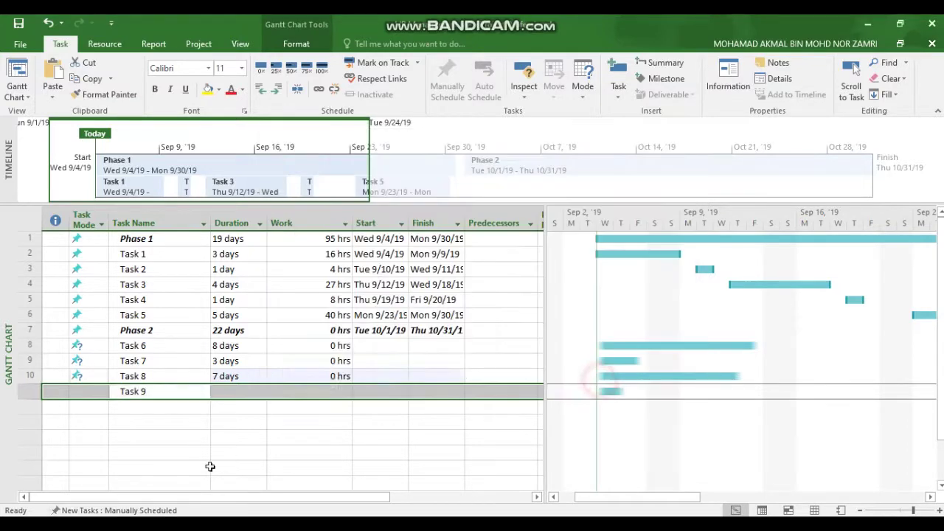
Add Task 10 below Task 9 with a duration of 1 day and display it on the timeline
double_click(179, 409)
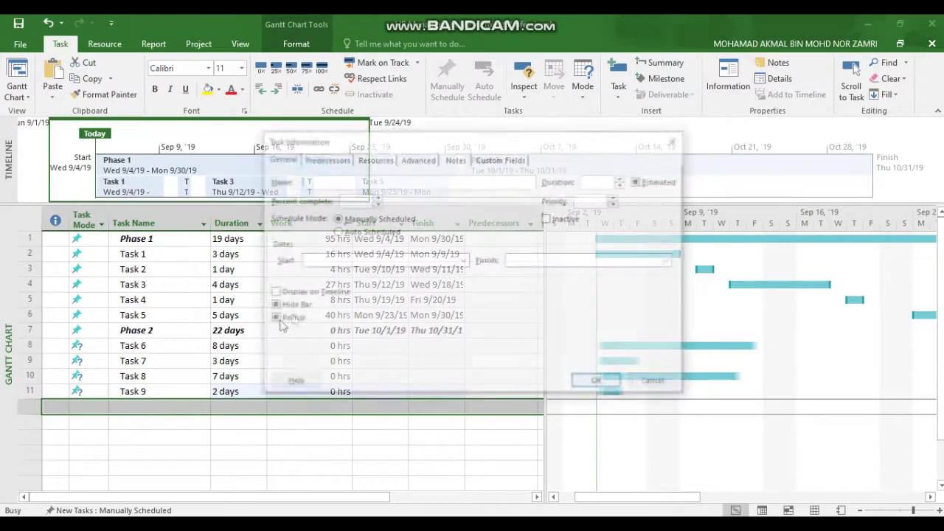
click(603, 180)
text(1)
click(331, 293)
click(599, 385)
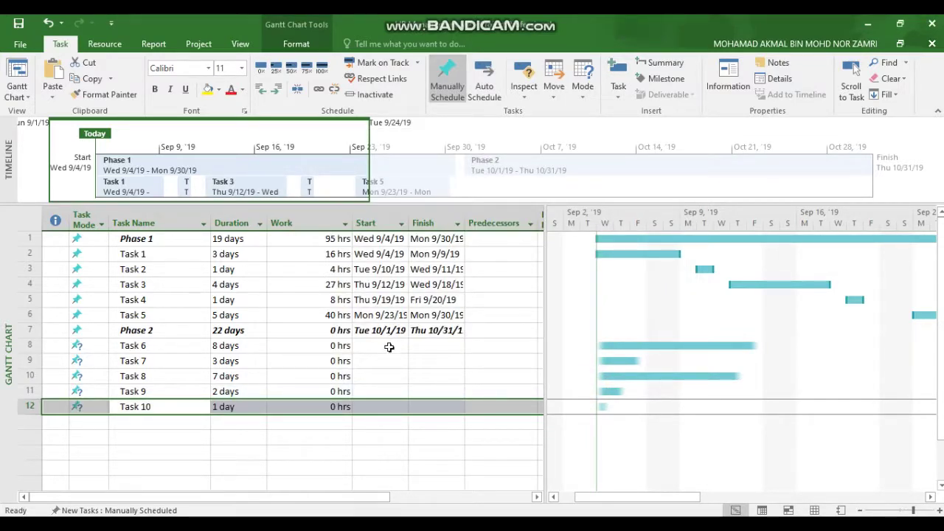
Set Task 10's start date to Mon 11/4/19 and turn on its timeline display
key(shift+F2)
click(463, 261)
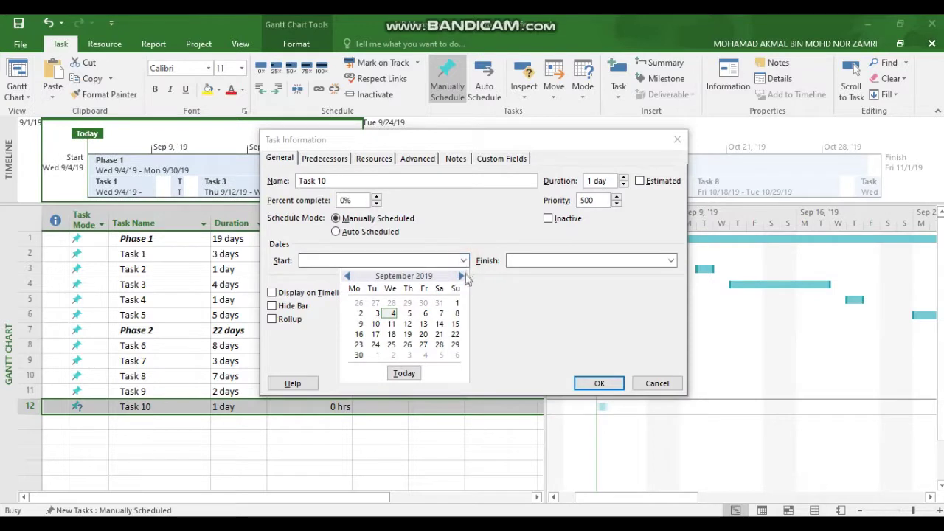
click(461, 275)
click(462, 276)
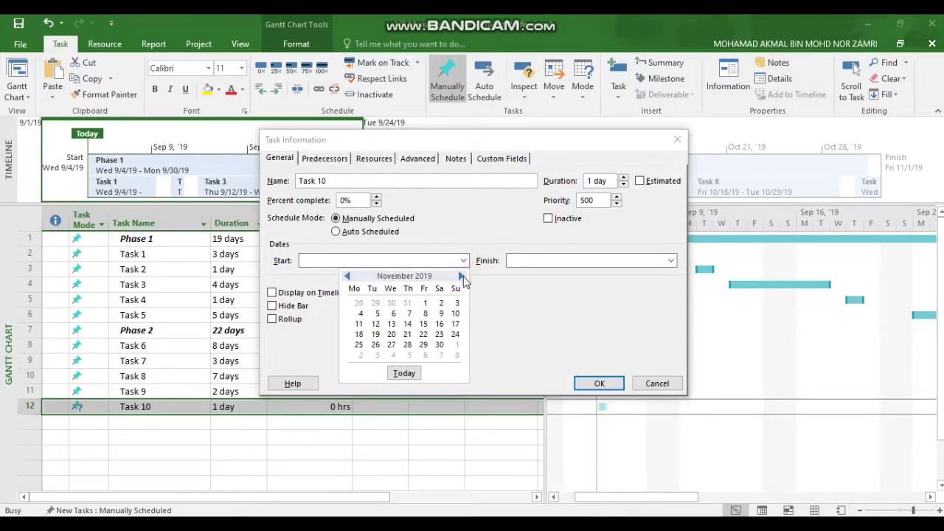
click(360, 314)
click(322, 292)
click(590, 384)
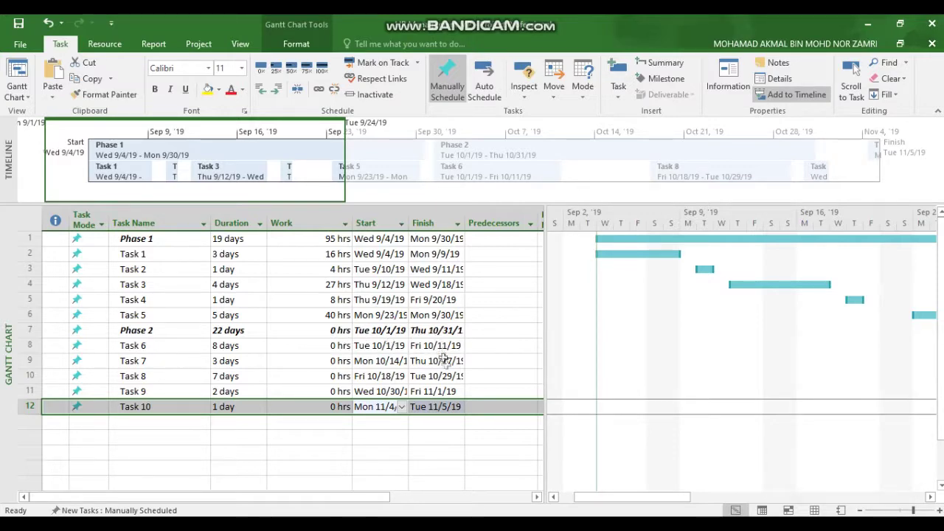
Change Phase 2's finish date to Tue 11/5/19 in its task information
click(452, 333)
double_click(452, 334)
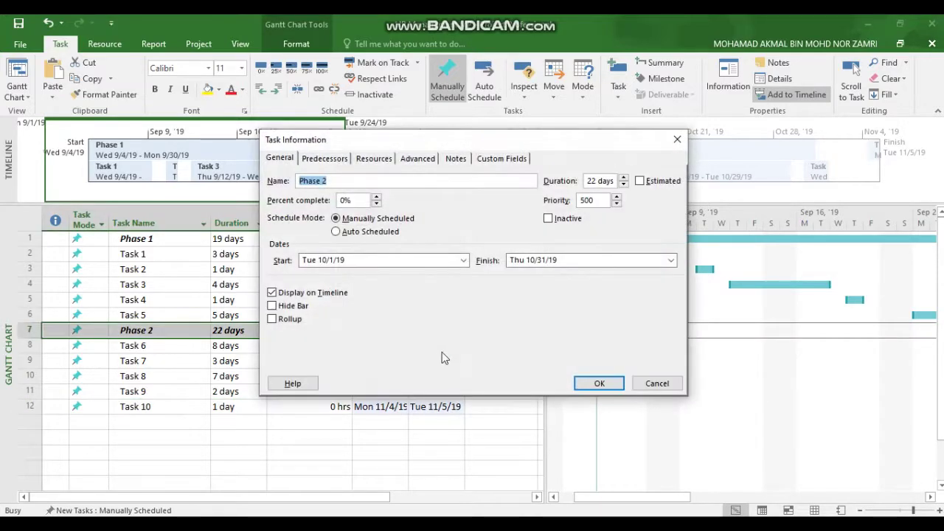
click(672, 262)
click(668, 276)
click(584, 313)
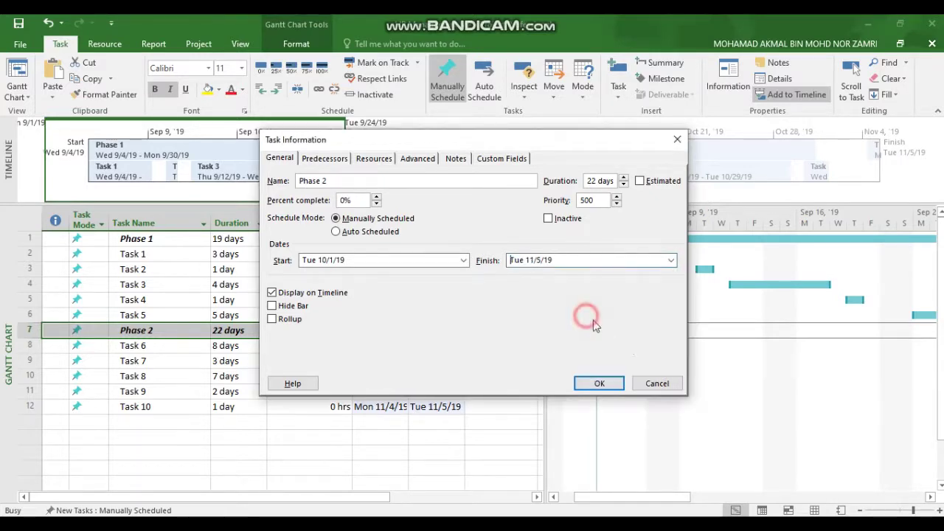
click(599, 384)
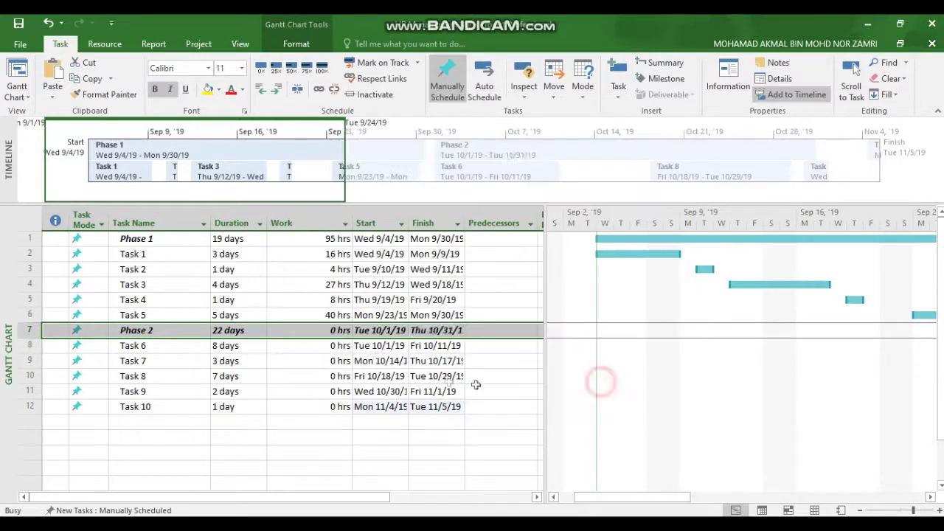
Set the work for both Phase 2 and Task 6 to 50 hours
click(342, 331)
click(343, 331)
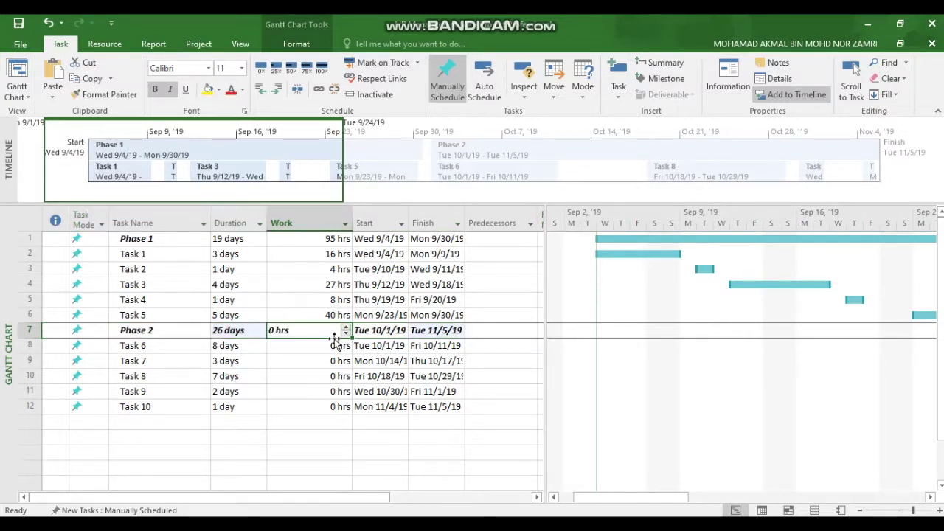
text(50)
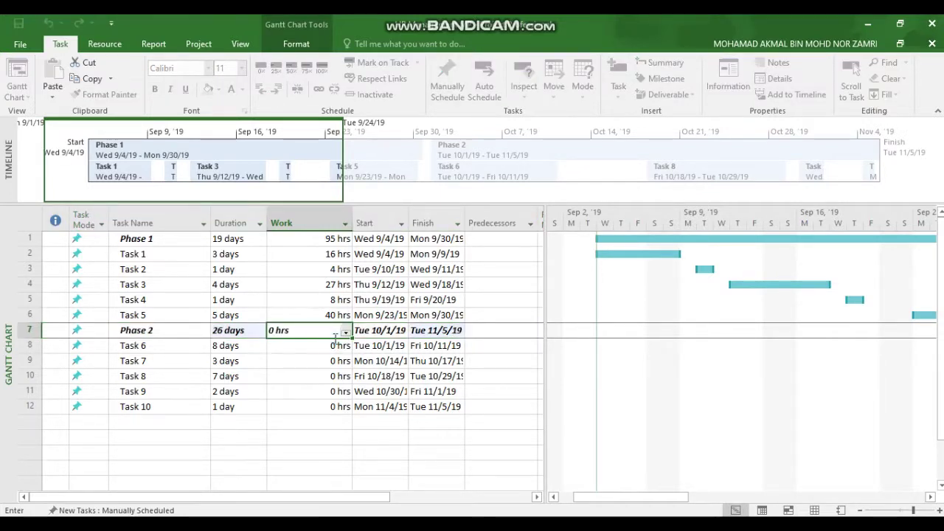
key(Return)
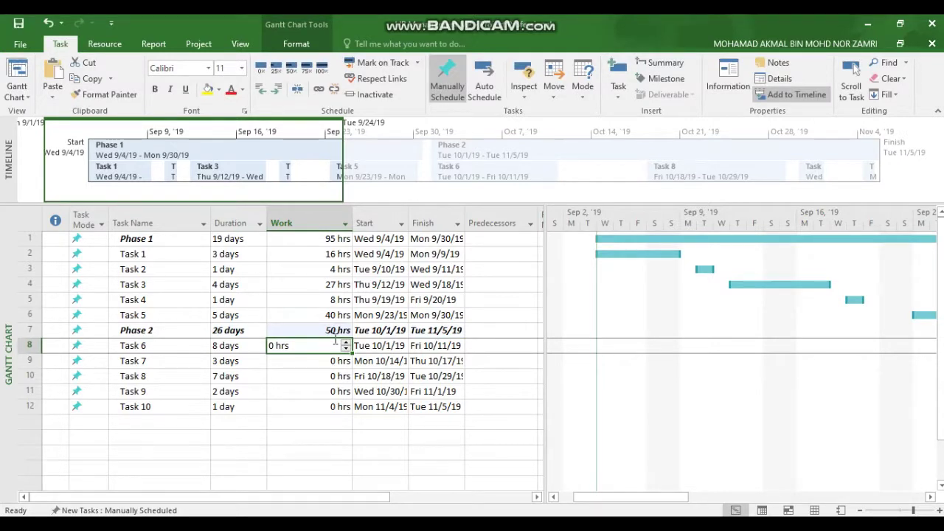
text(50)
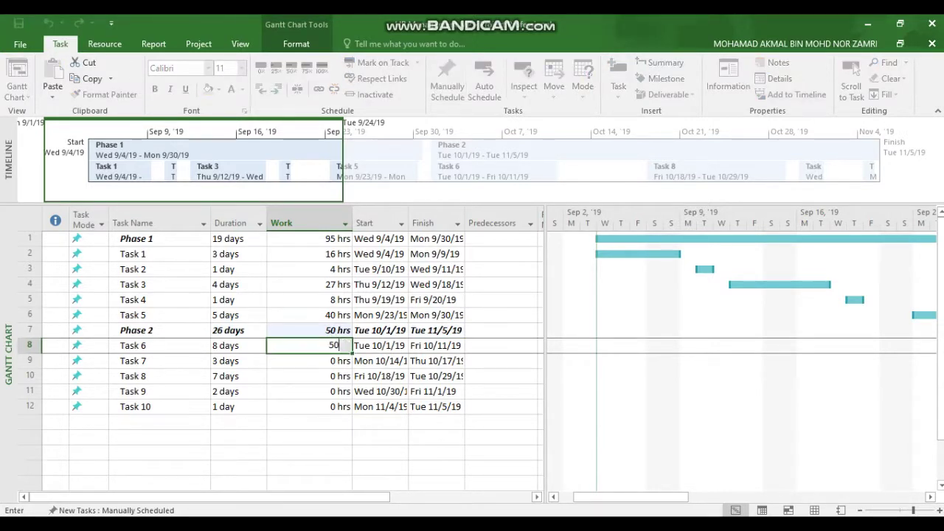
key(Return)
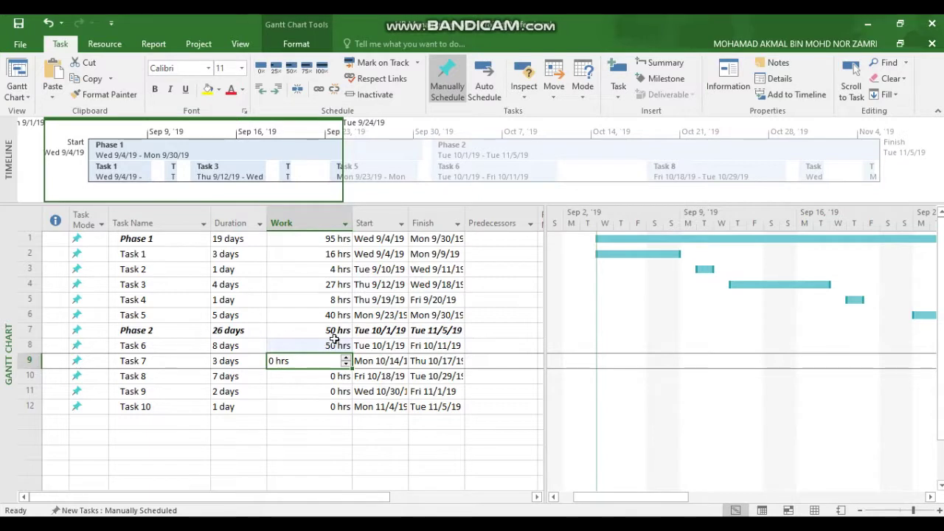
Widen the Finish column slightly to fit its dates, and switch to the Resource Sheet view
click(175, 241)
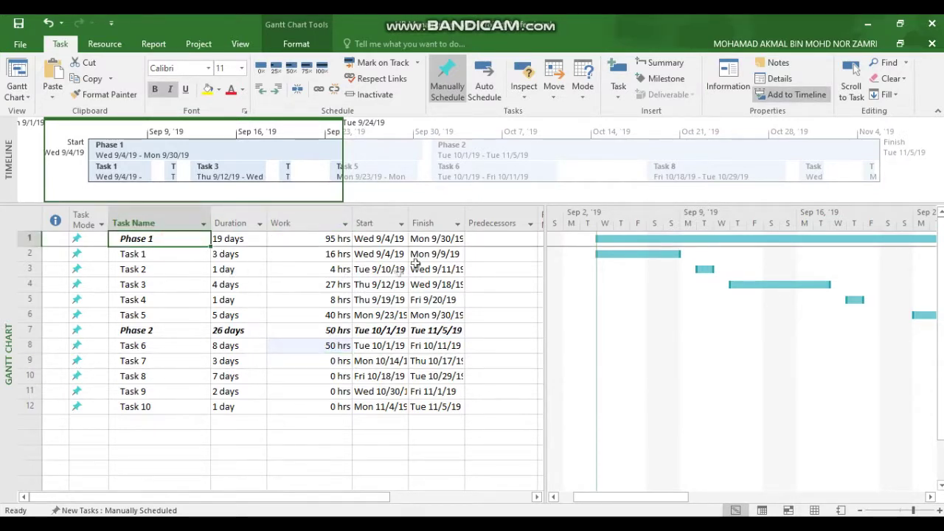
drag(467, 222, 470, 222)
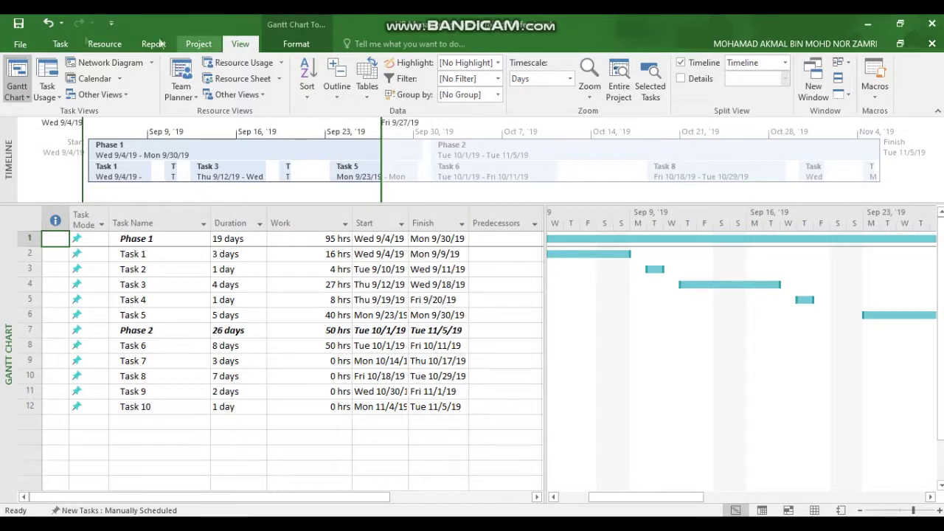
click(65, 43)
click(237, 44)
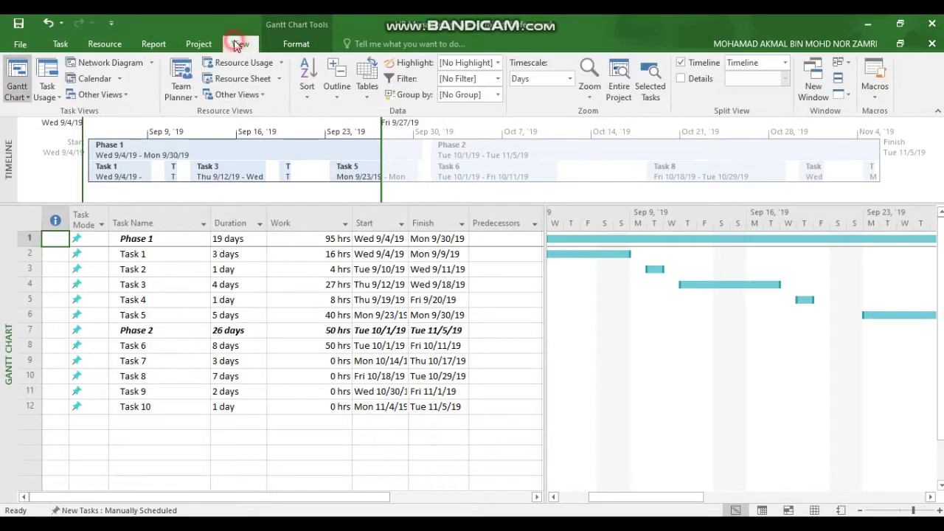
click(265, 80)
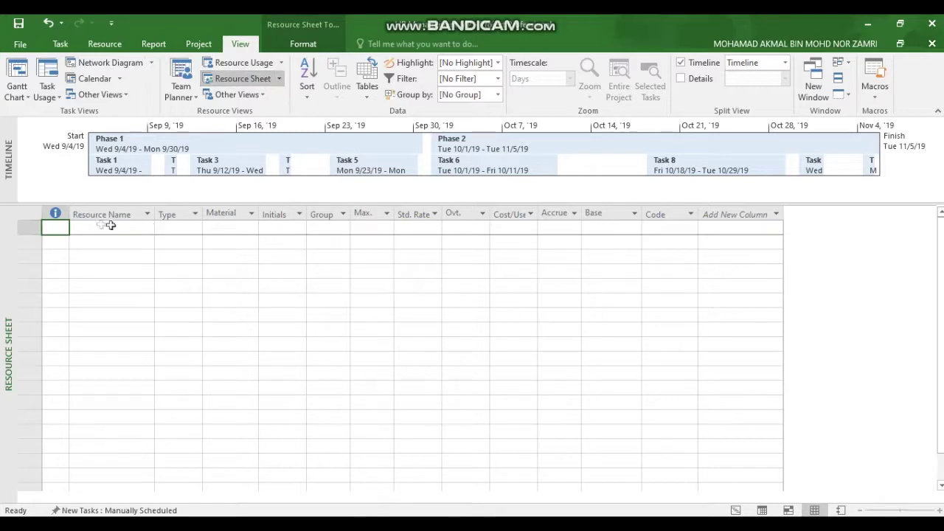
Start a new resource in the first row, entering the person's name and setting the resource type to Work
double_click(99, 228)
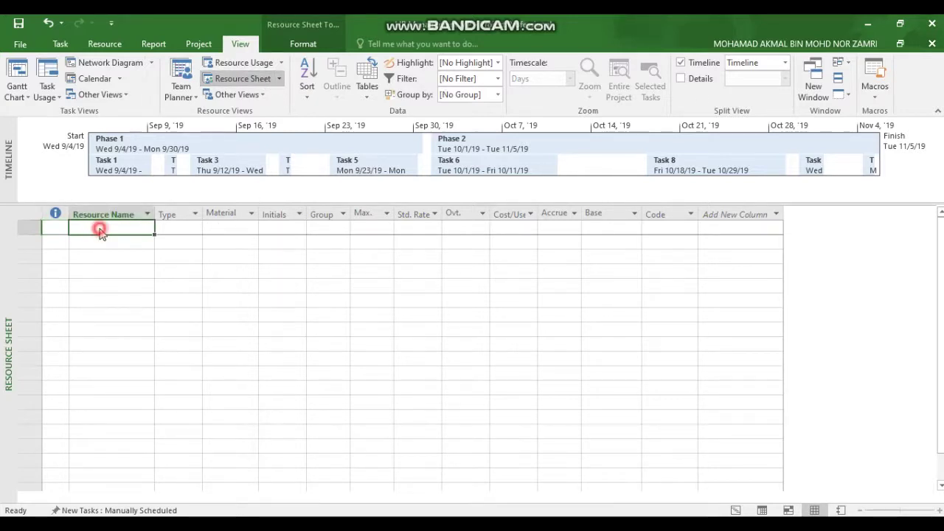
click(424, 162)
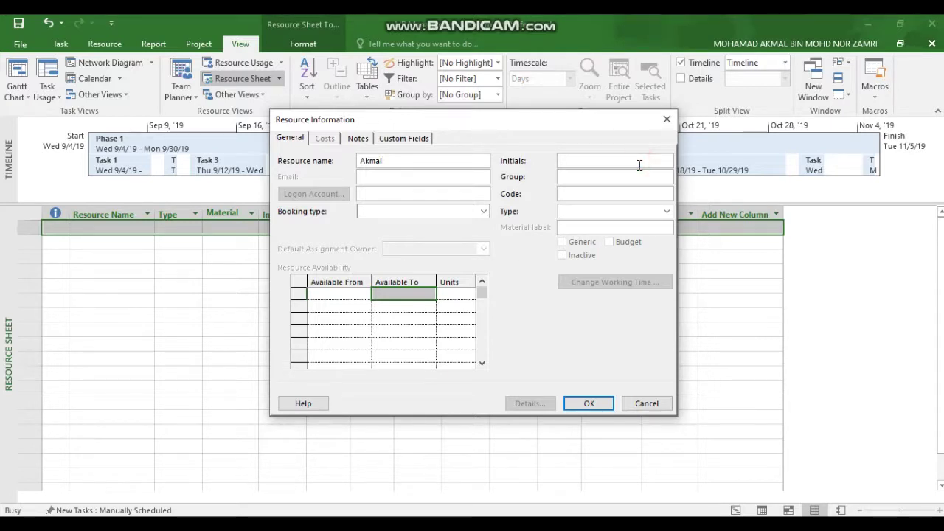
click(668, 212)
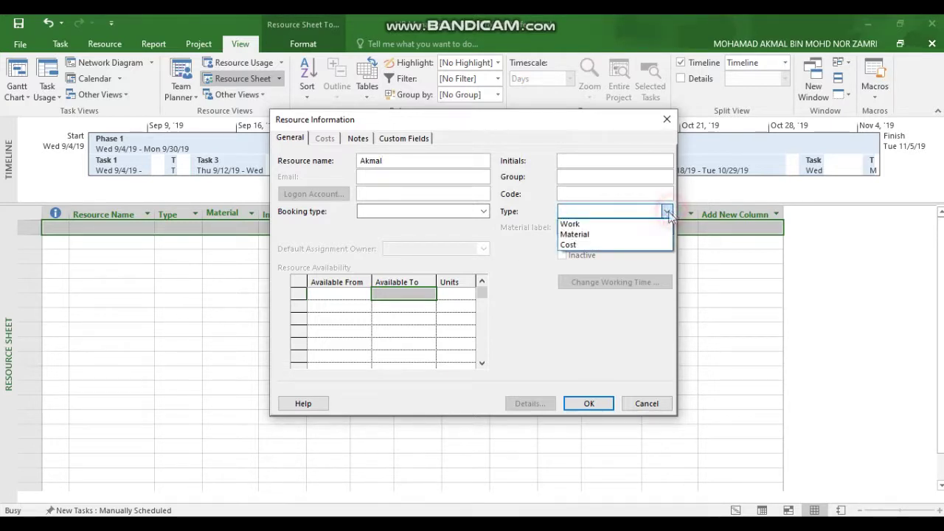
click(612, 225)
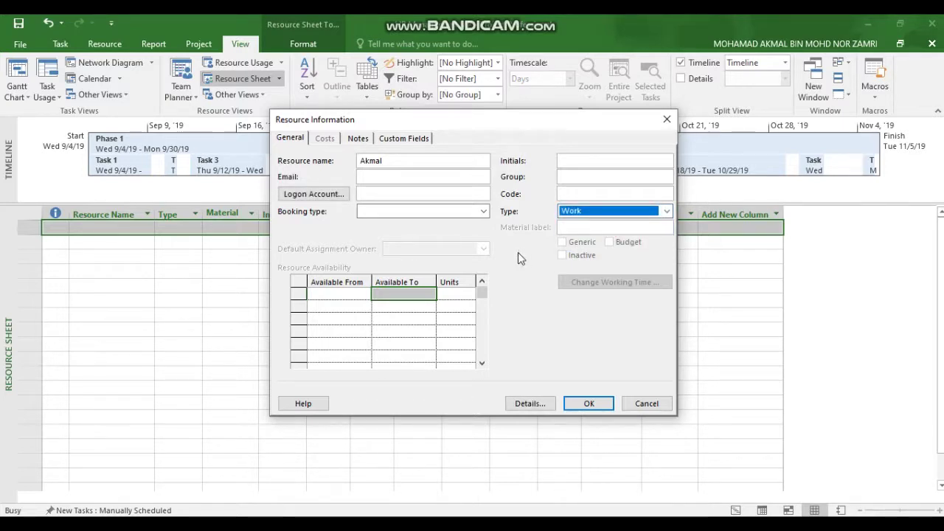
click(483, 212)
click(484, 213)
click(483, 213)
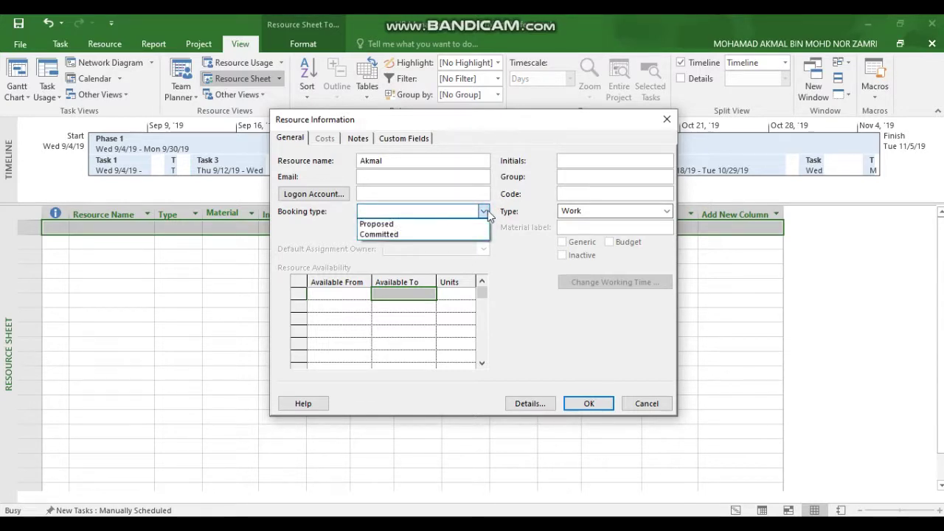
click(486, 212)
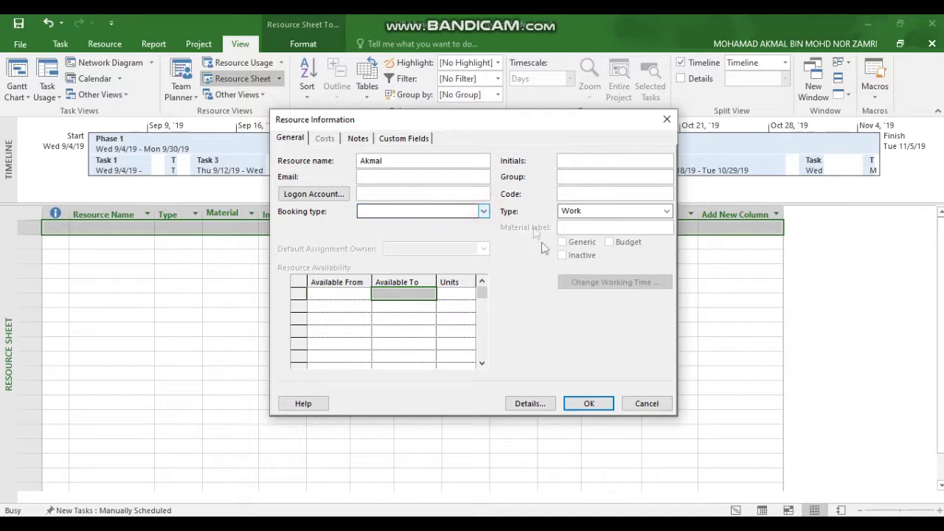
Accept the new resource's details to add it to the first row of the Resource Sheet
click(358, 138)
click(294, 137)
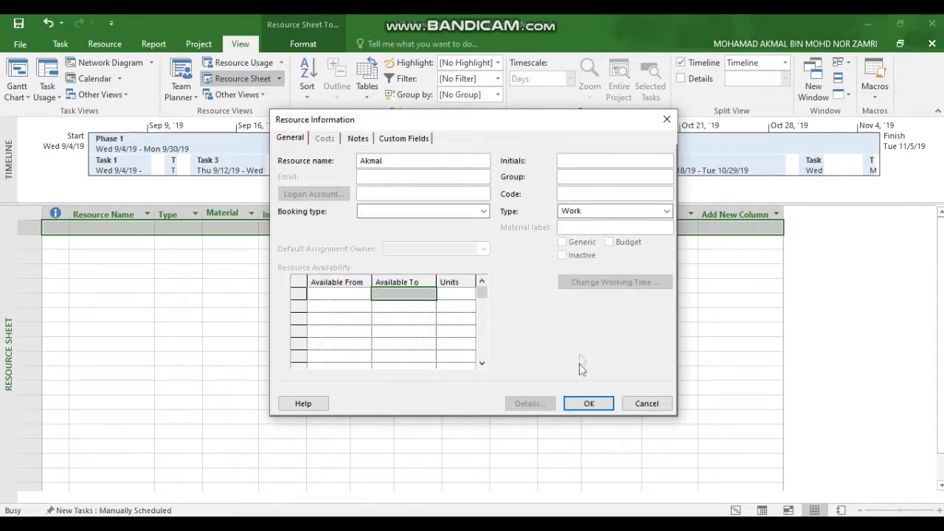
click(584, 404)
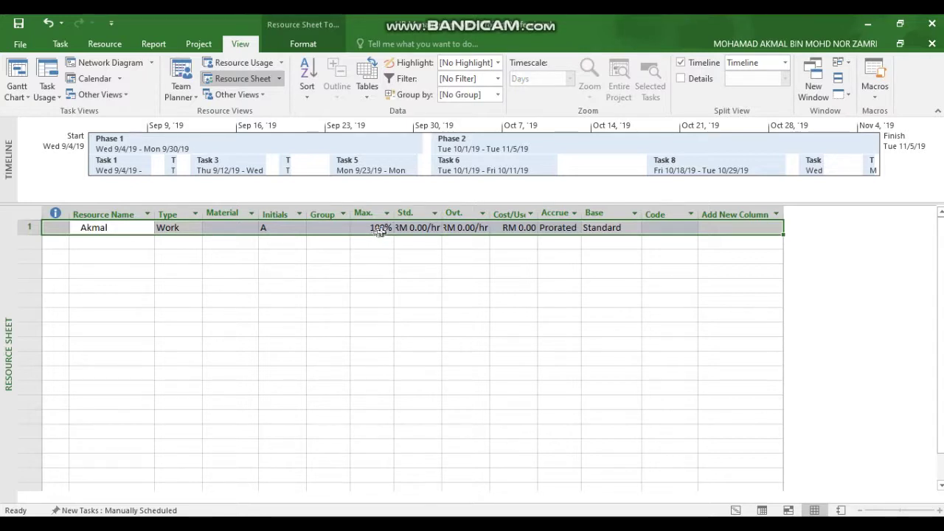
double_click(428, 229)
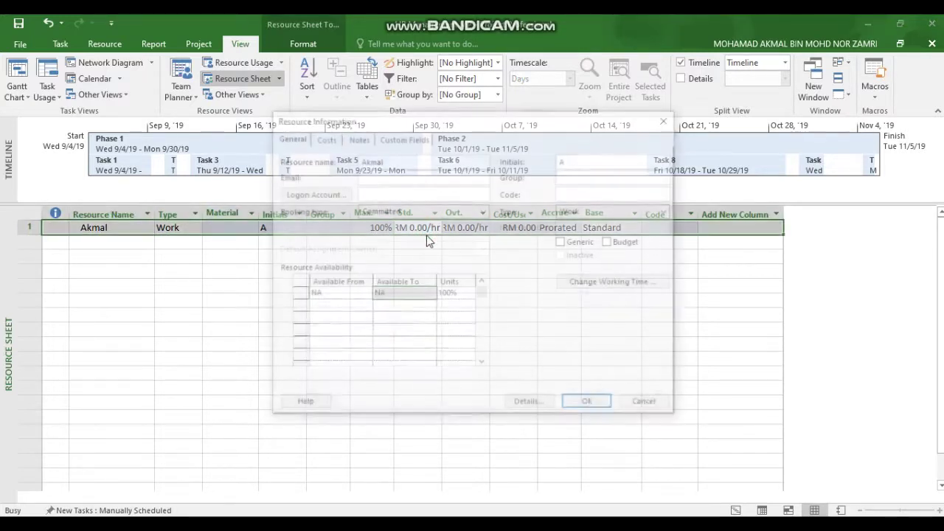
click(333, 139)
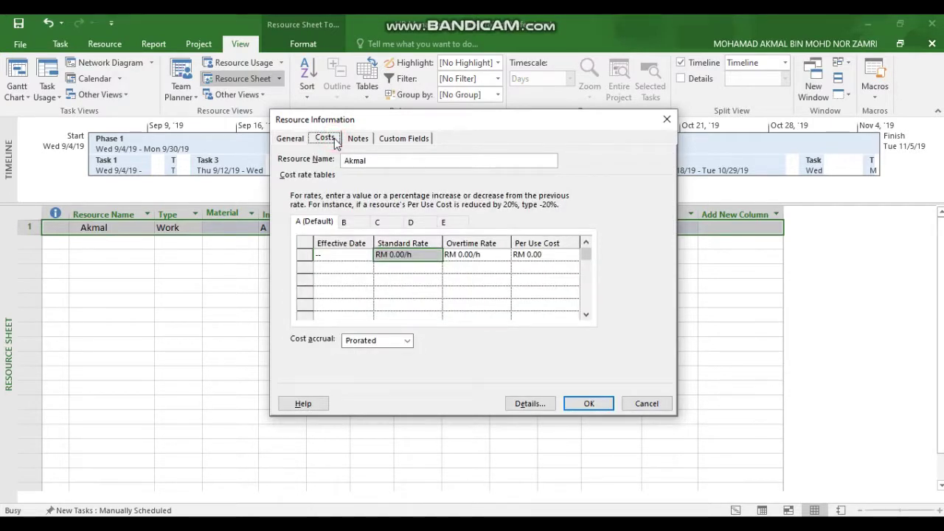
click(461, 257)
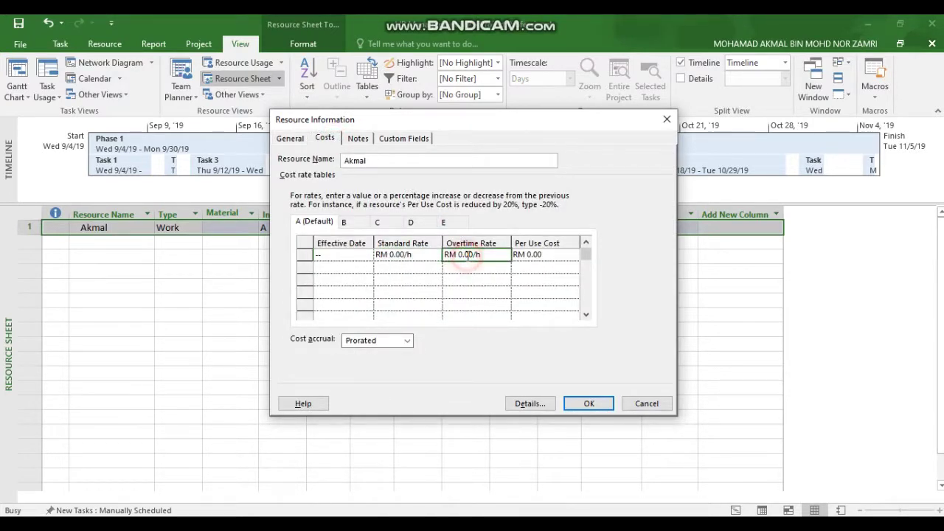
click(652, 405)
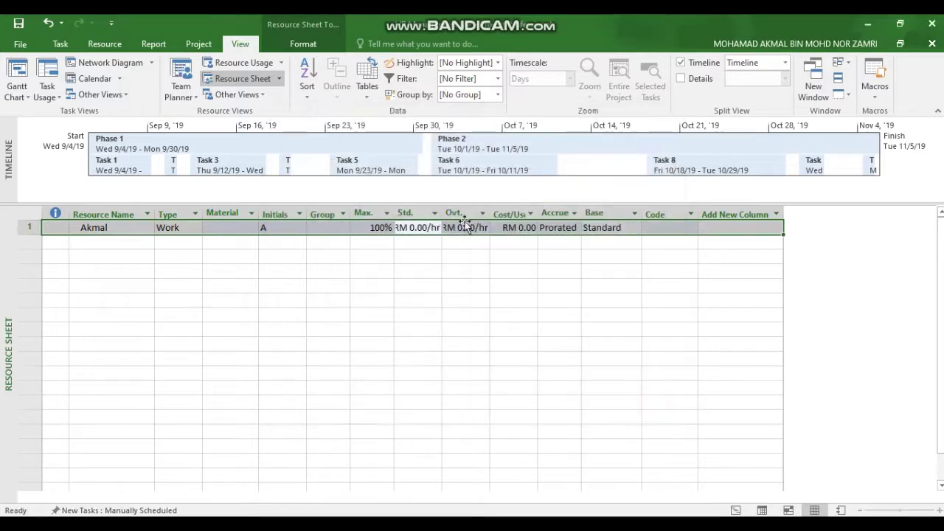
Set the first resource's standard rate to 60 per hour and widen the standard and overtime rate columns to fit their values
click(424, 230)
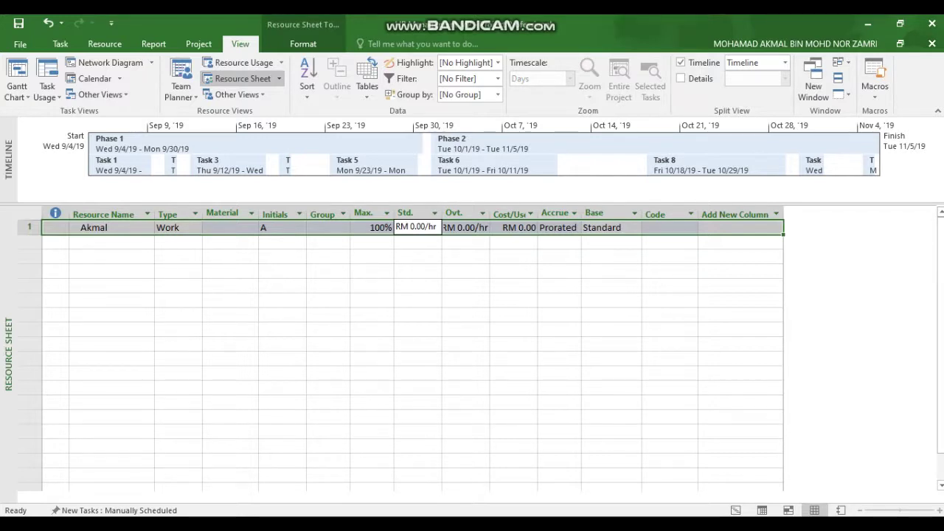
text(60)
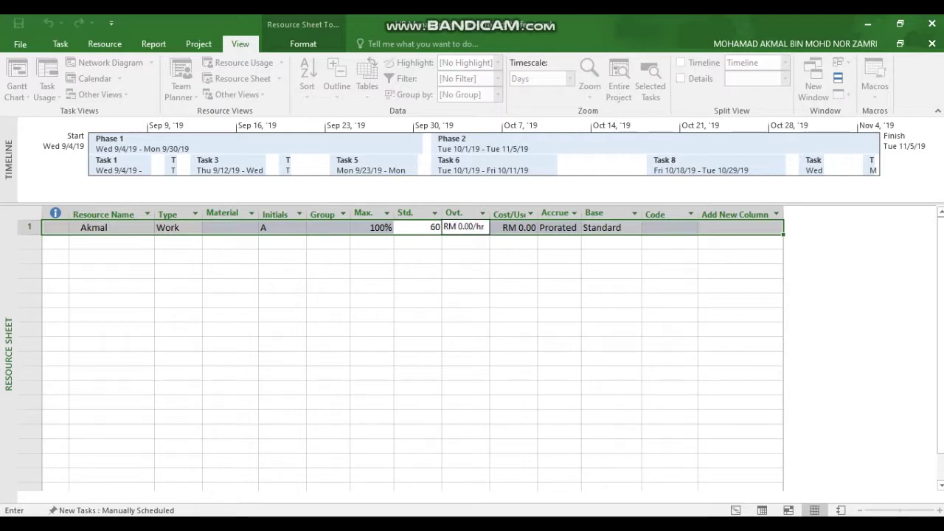
click(454, 244)
drag(442, 212, 452, 212)
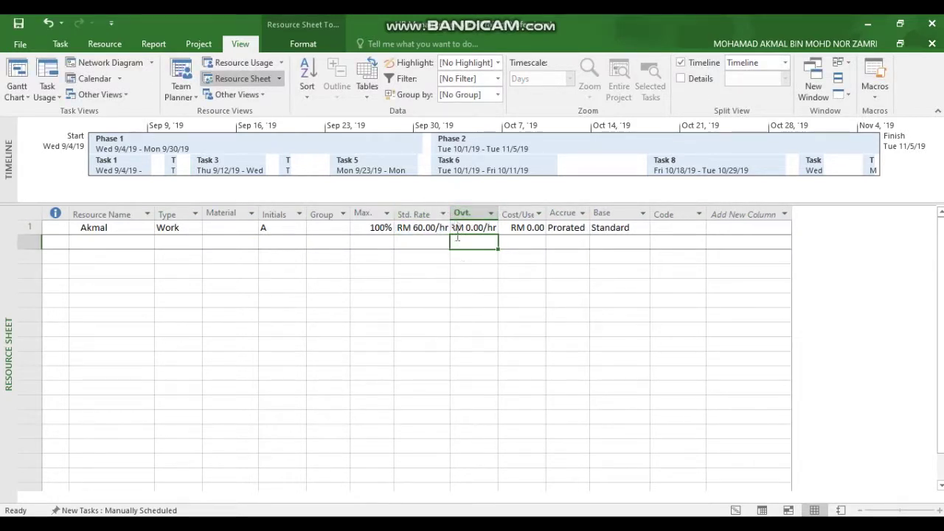
drag(451, 214, 507, 218)
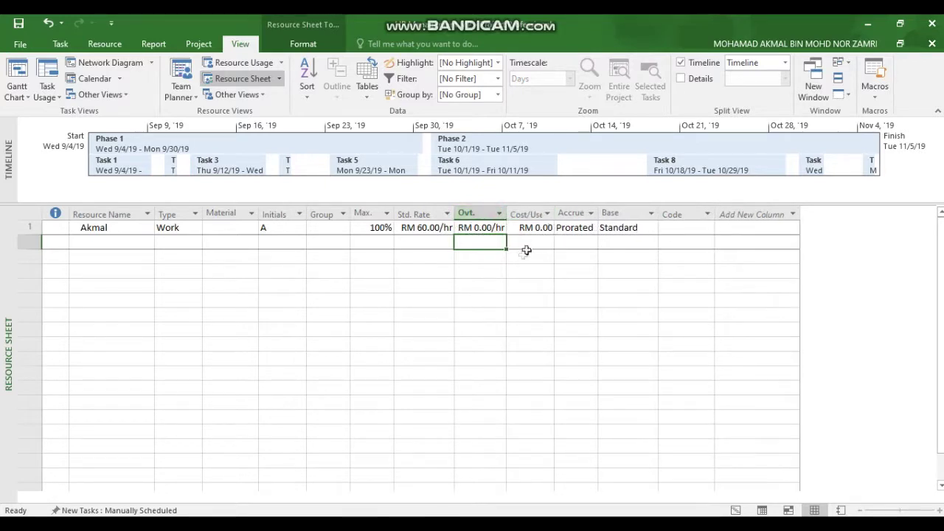
Add a second resource in the next empty row, entering the person's name and setting its type to Work
double_click(120, 241)
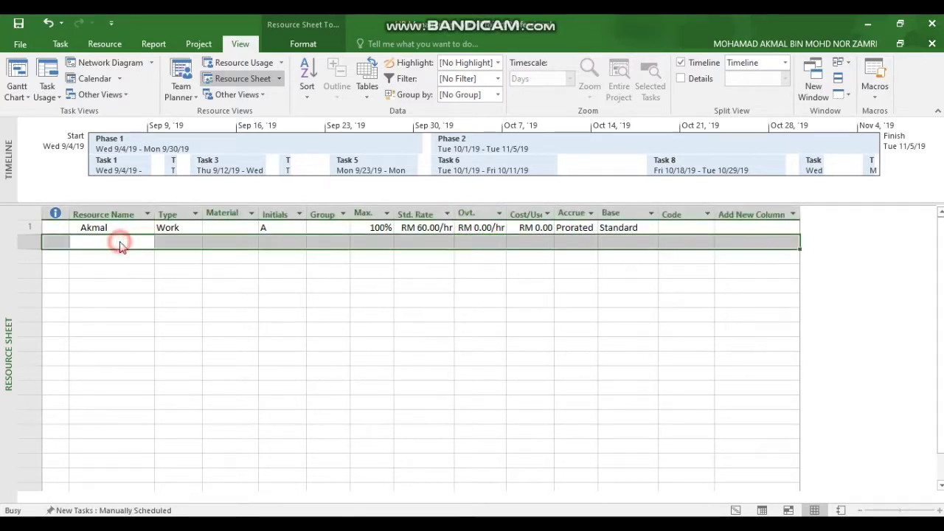
click(380, 159)
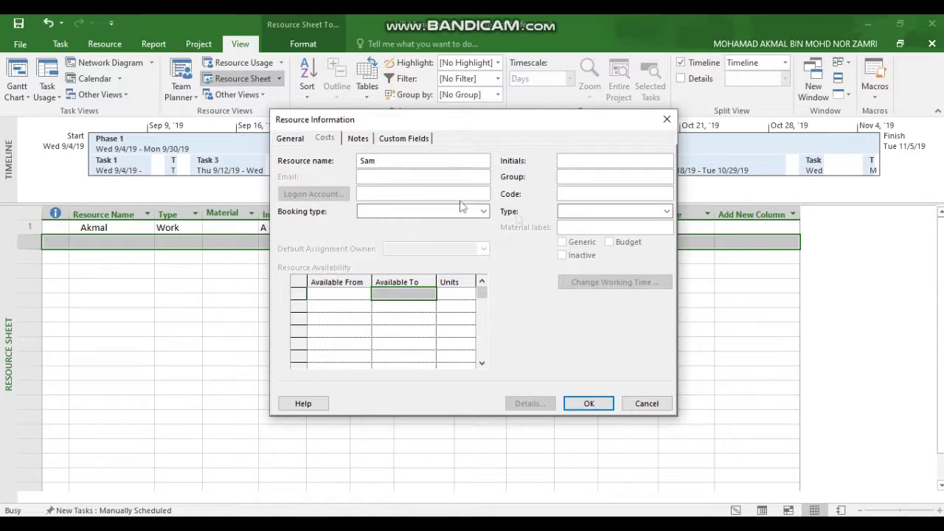
click(666, 211)
click(620, 224)
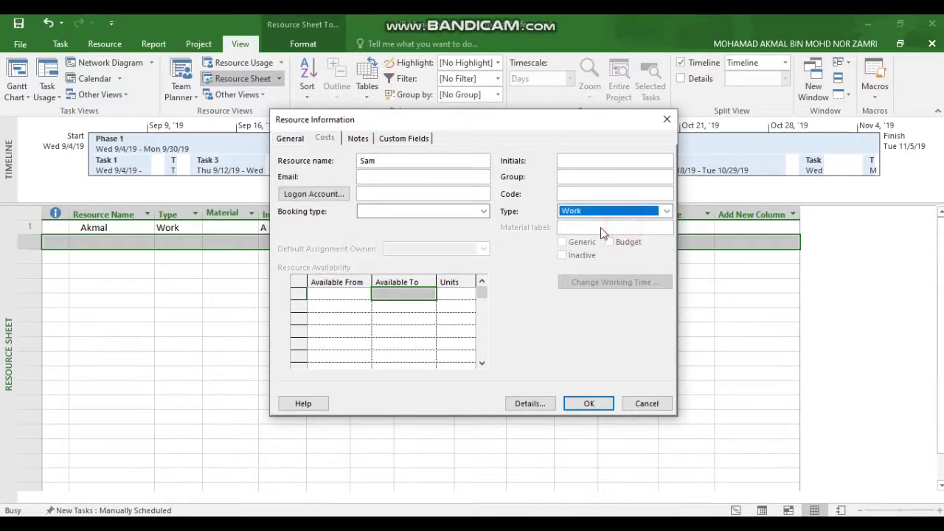
click(587, 404)
Complete the Work resources in rows 2 to 4, with standard rates of 40, 50 and 70 per hour respectively
click(436, 247)
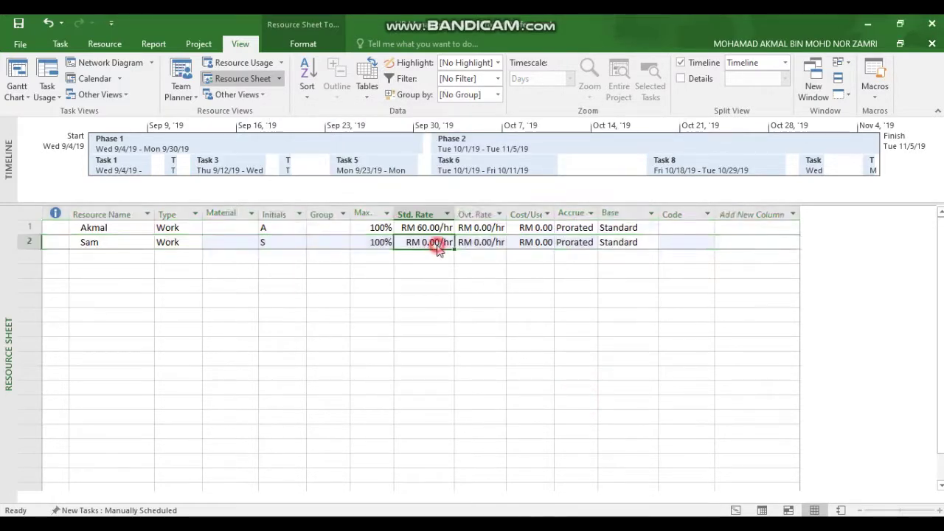
double_click(437, 247)
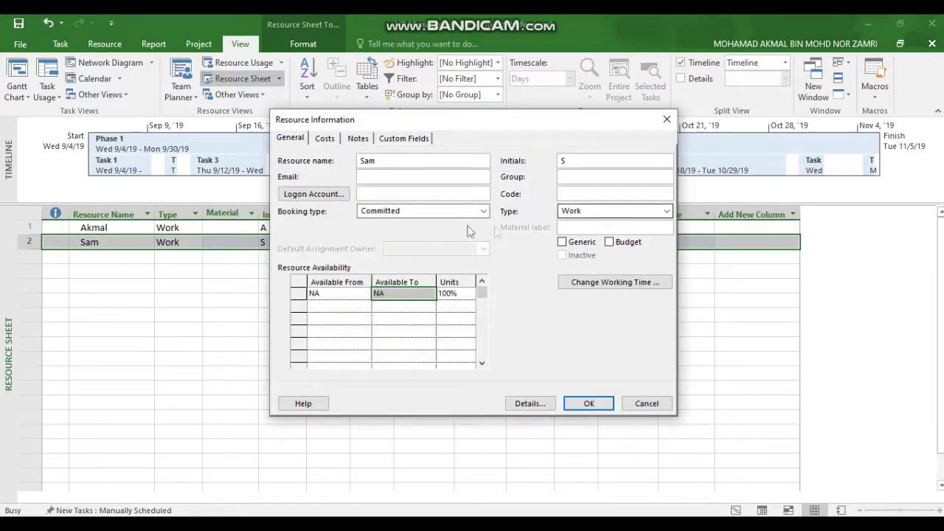
click(646, 403)
click(423, 242)
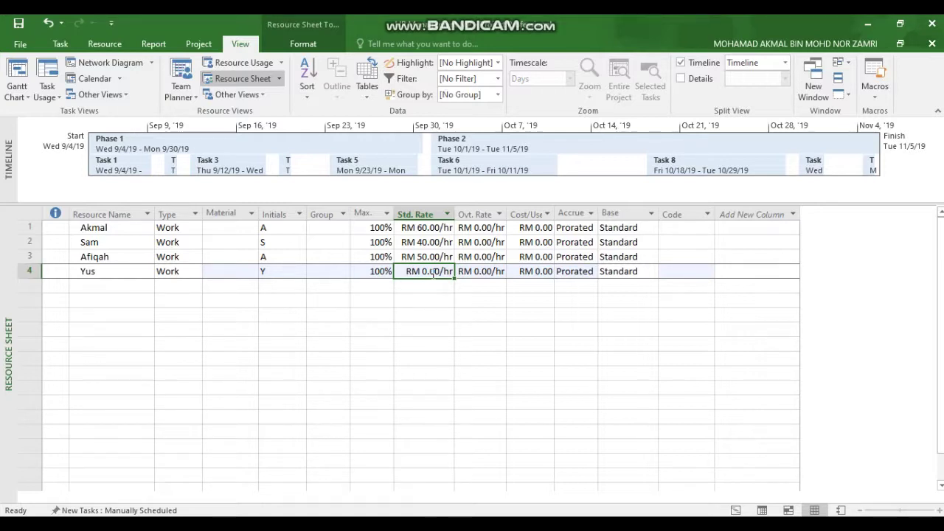
text(70)
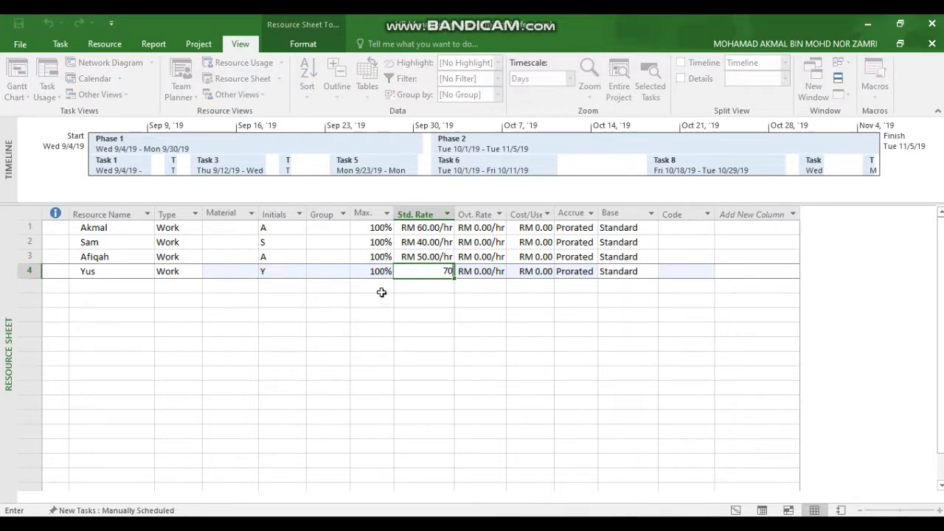
Add a resource named Software in the fifth row with the type Cost, leaving its booking type empty
click(94, 291)
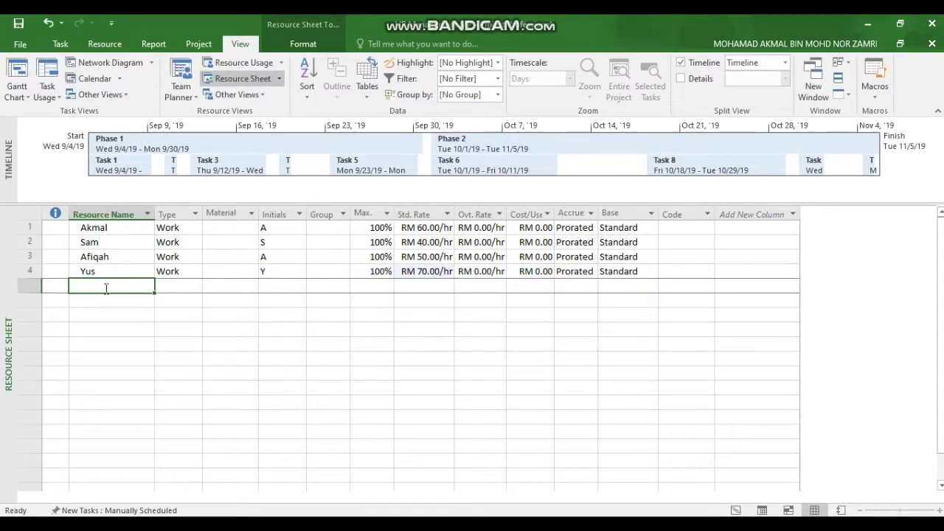
double_click(105, 286)
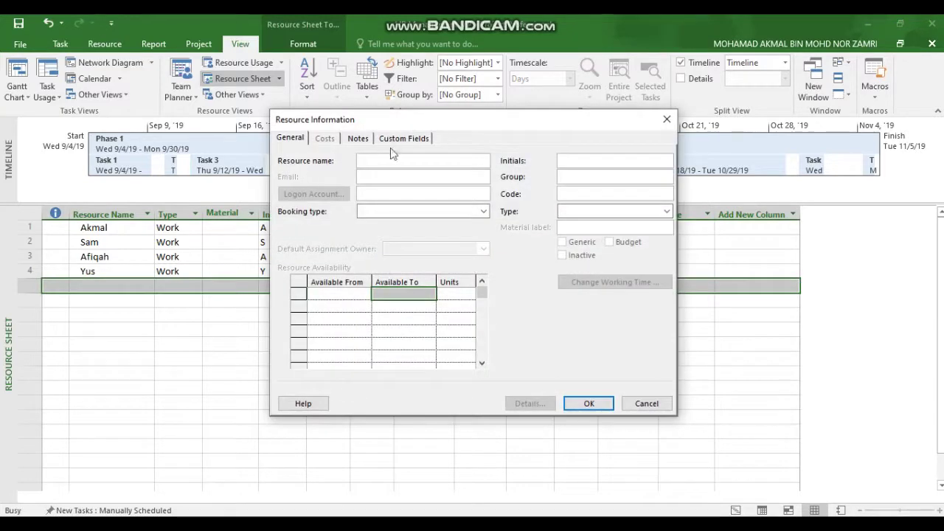
click(390, 161)
text(Software)
click(666, 211)
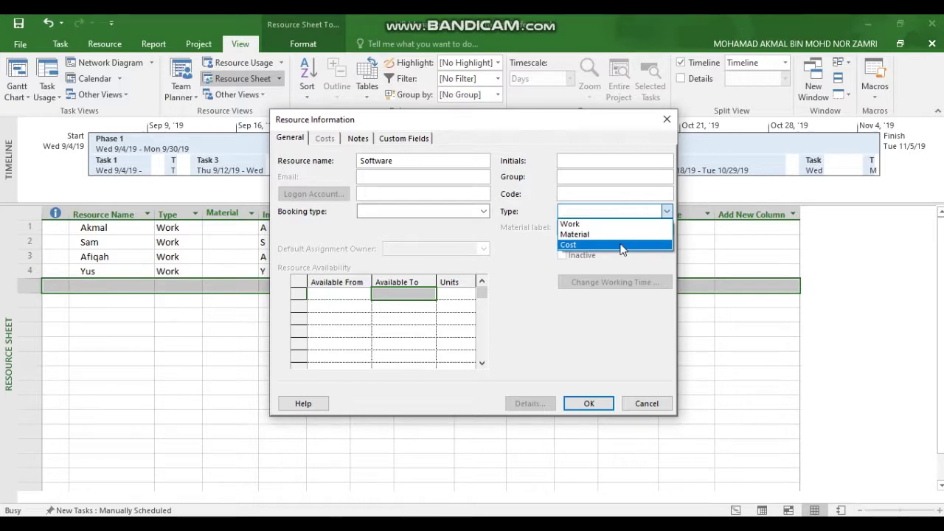
click(621, 246)
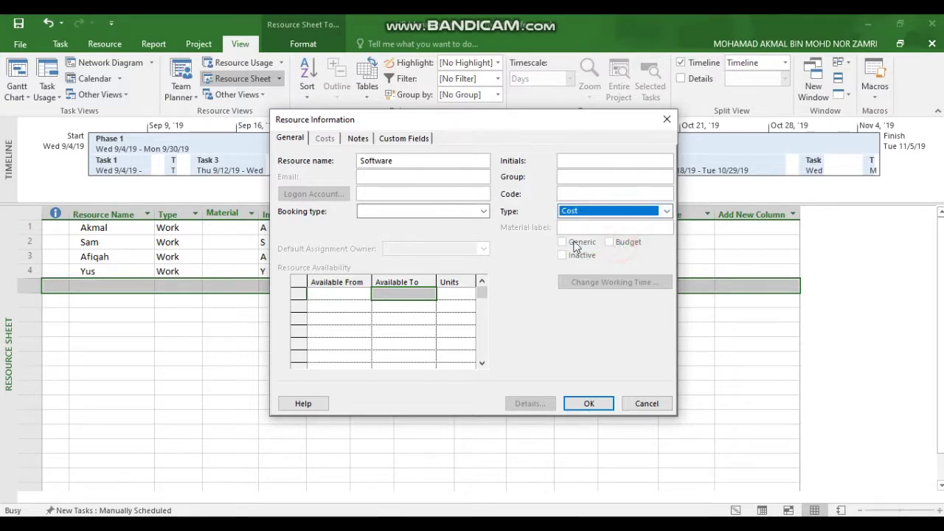
click(481, 211)
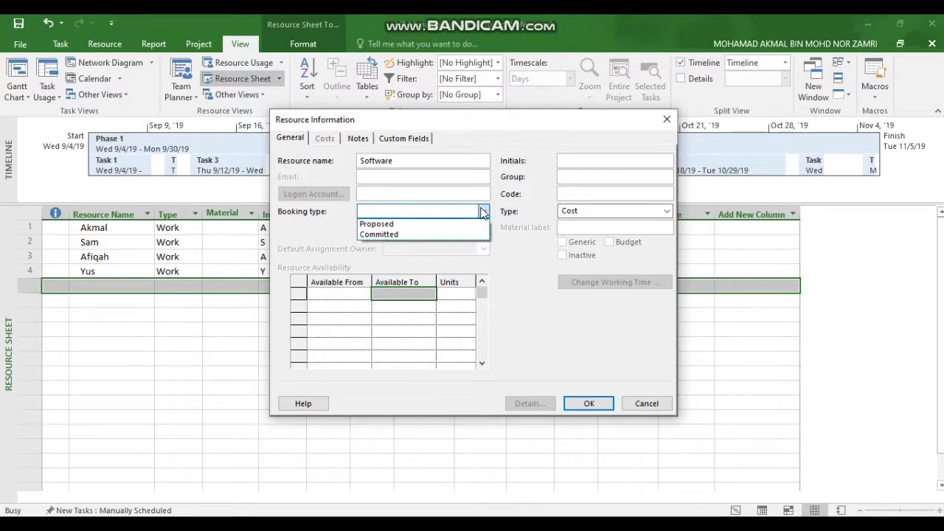
click(481, 212)
click(589, 404)
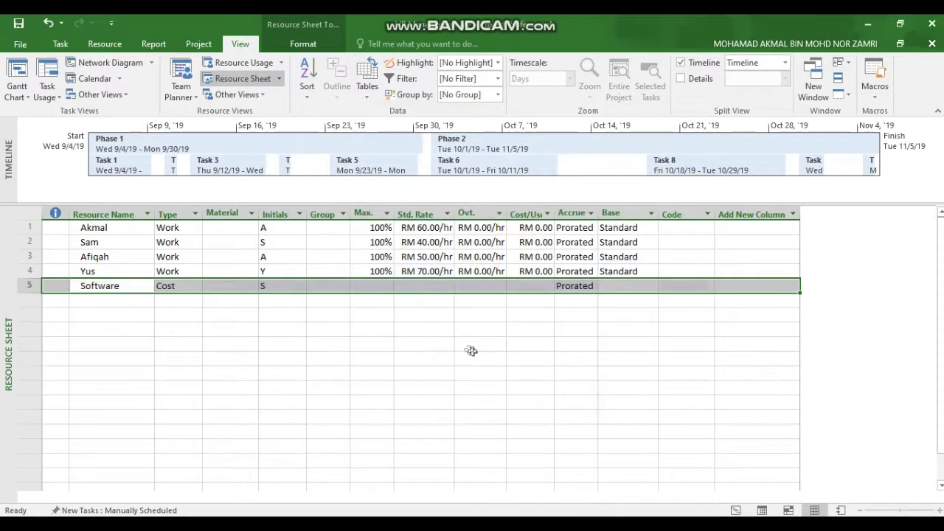
Add a resource named Network Cable in the sixth row with the type Material and the material label Fiber Optic
double_click(115, 302)
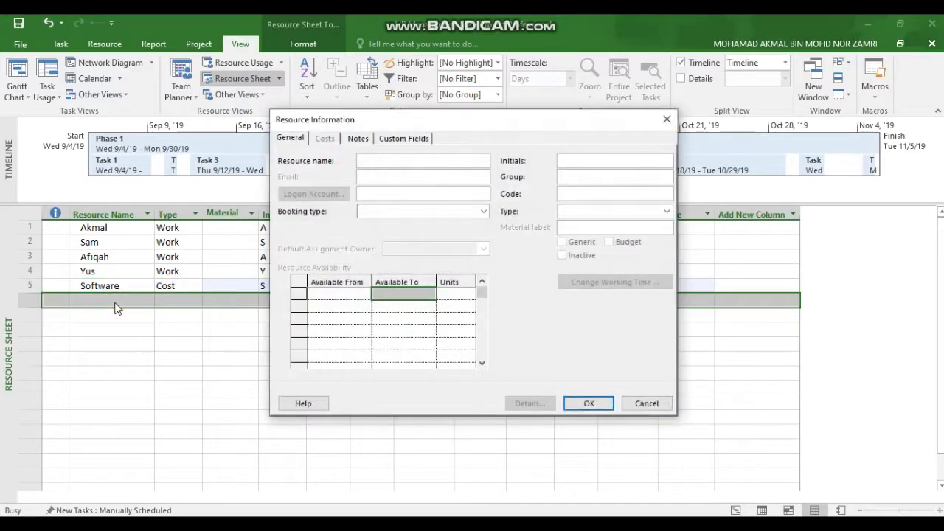
click(394, 159)
text(Network Cable)
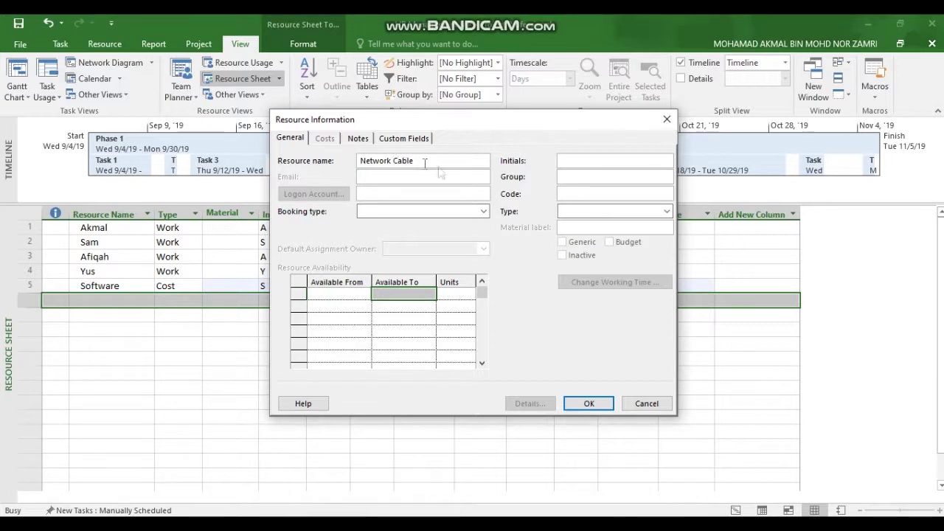
click(666, 212)
click(603, 235)
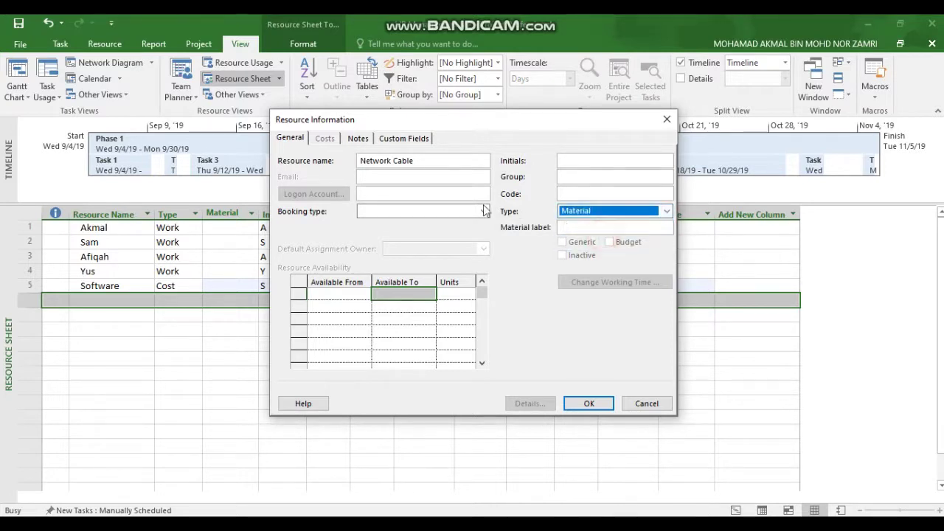
click(481, 210)
click(476, 210)
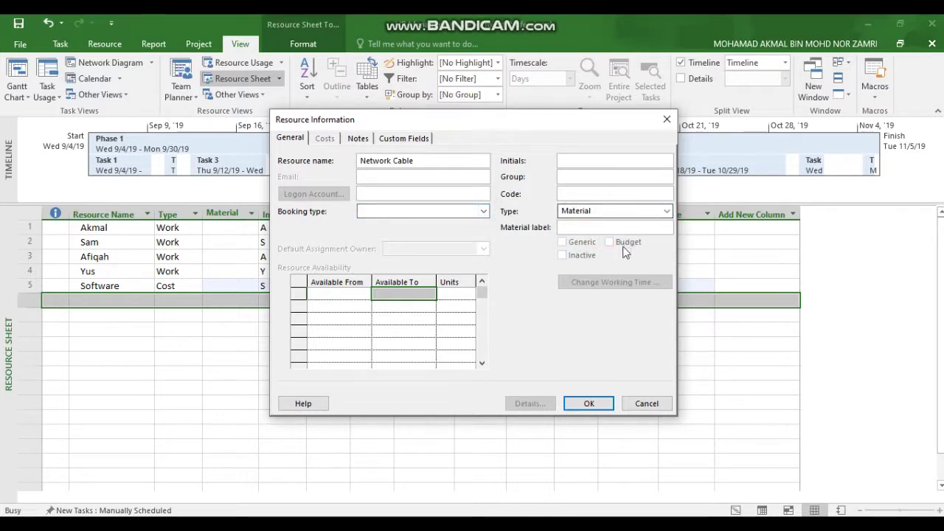
click(612, 230)
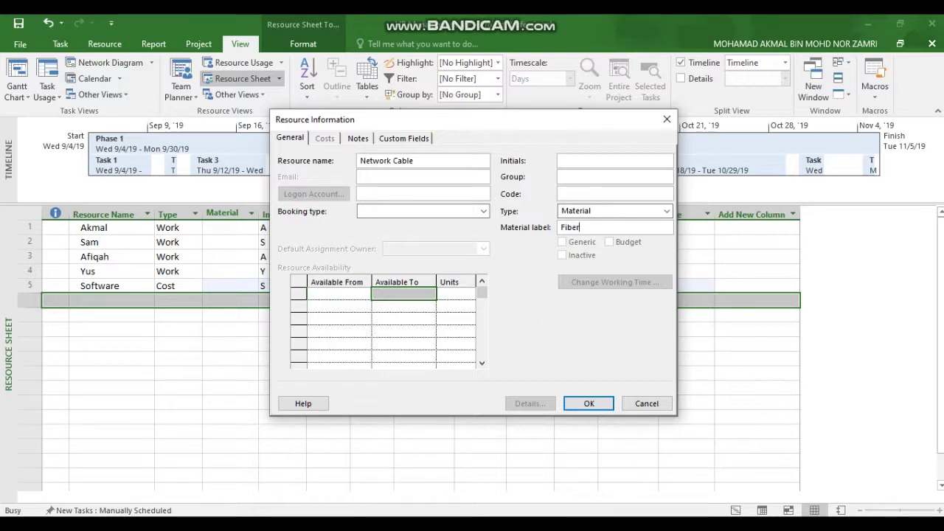
text(Optic)
click(581, 402)
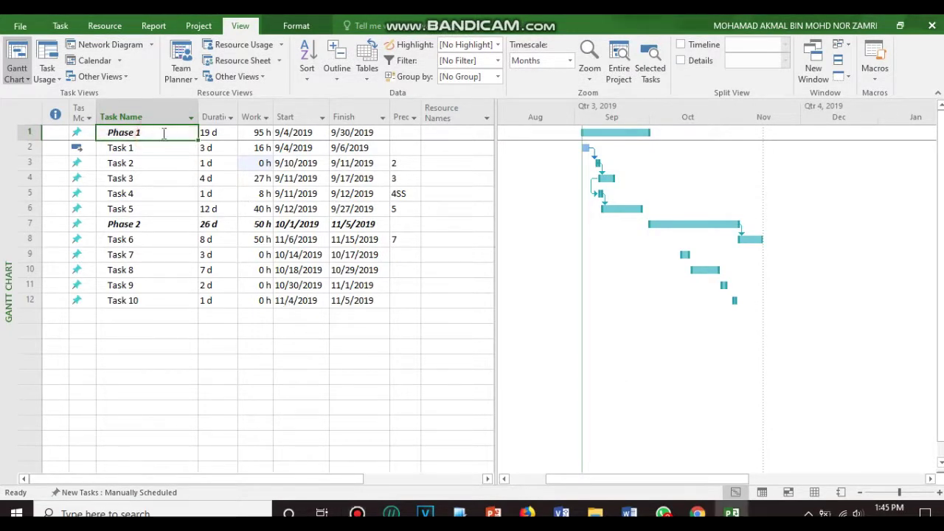
Assign the person from the Resource Sheet's first row to Phase 1 in the Gantt chart's task table
click(451, 134)
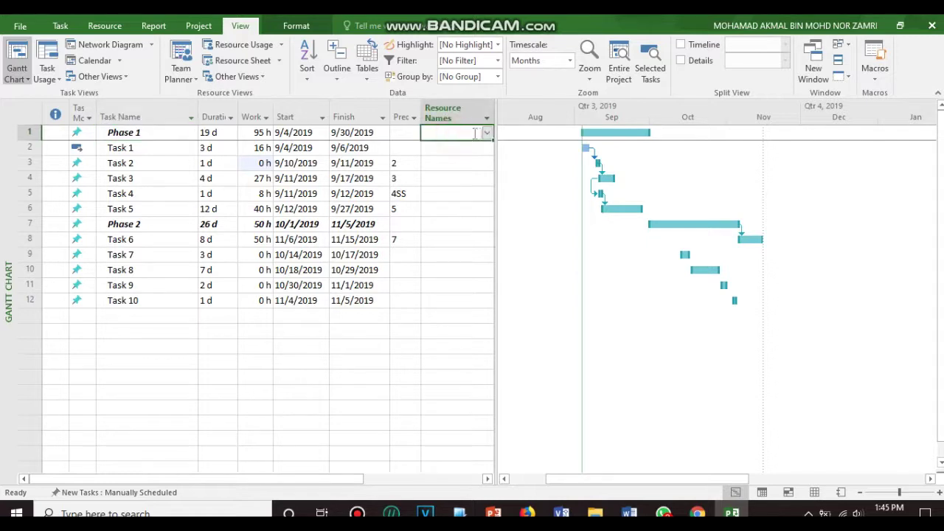
click(487, 133)
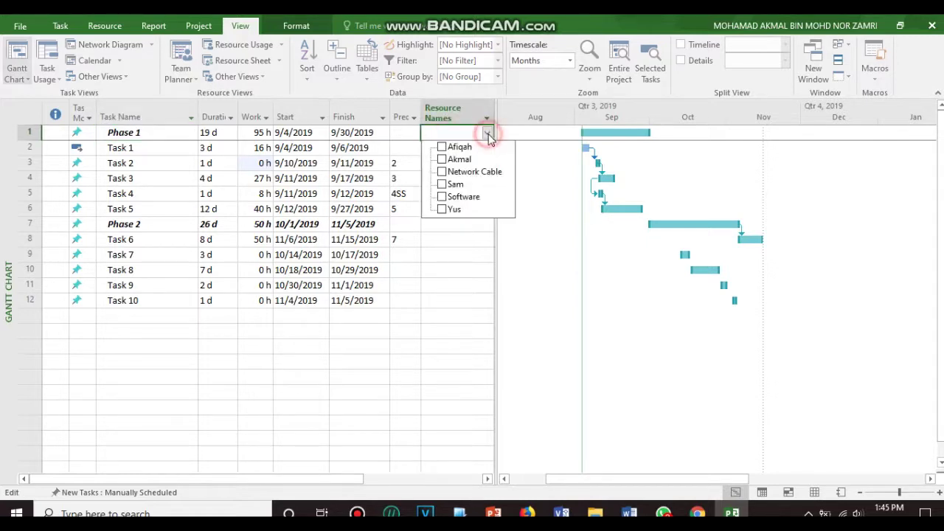
click(442, 160)
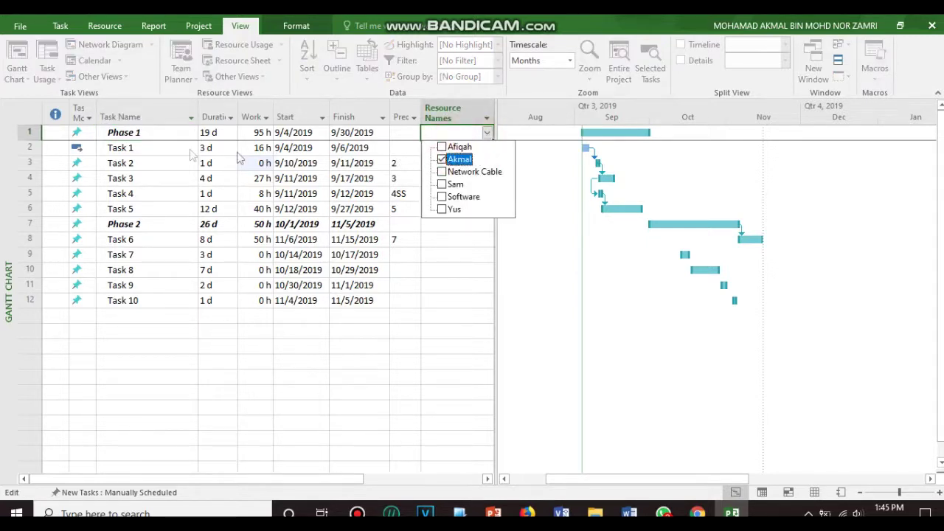
click(169, 134)
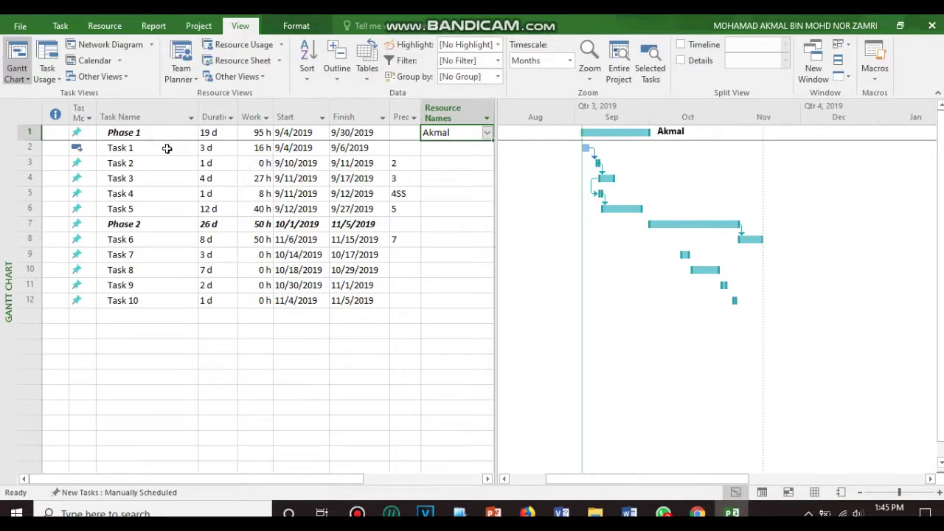
Assign the person from the Resource Sheet's first row, who already holds Phase 1, to Task 1
click(167, 148)
click(448, 148)
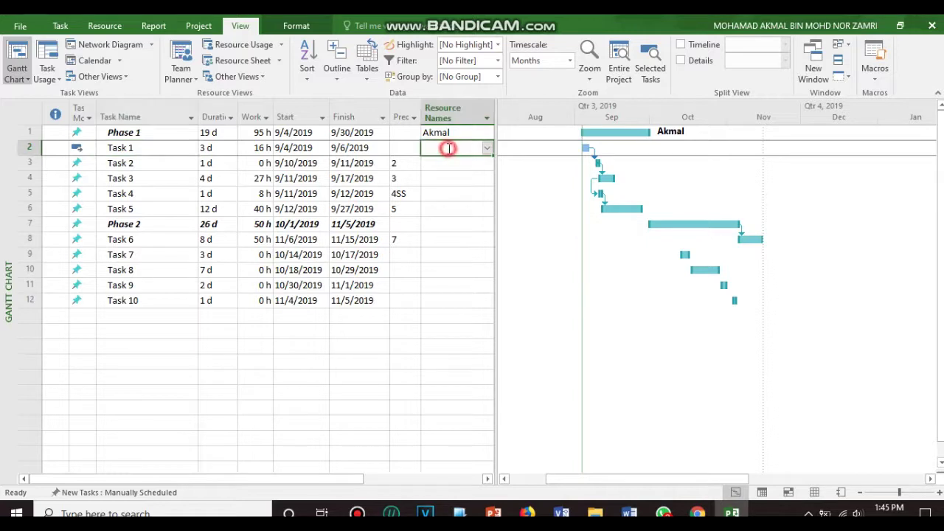
click(487, 149)
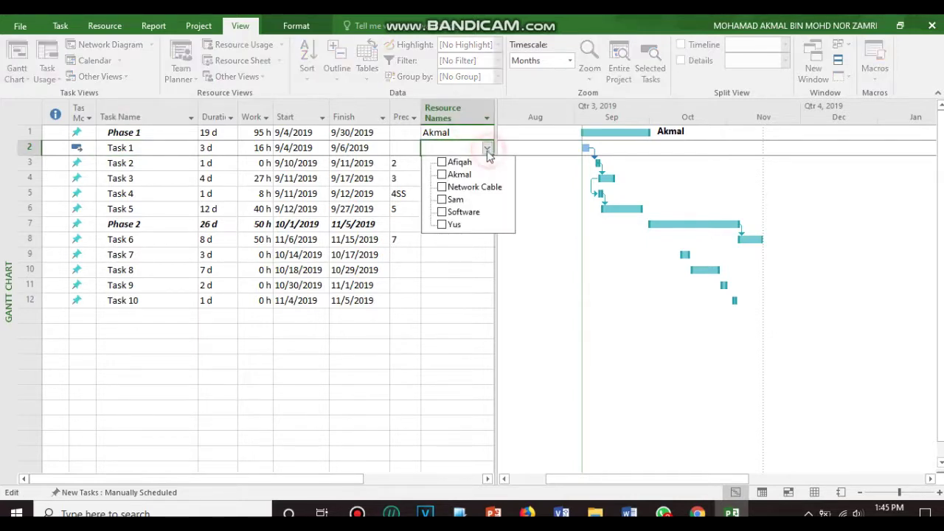
click(442, 175)
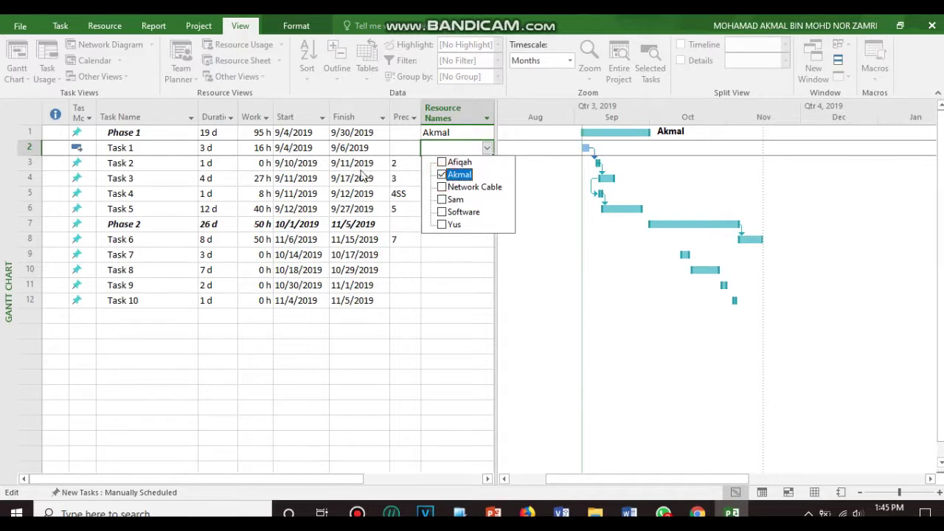
click(408, 168)
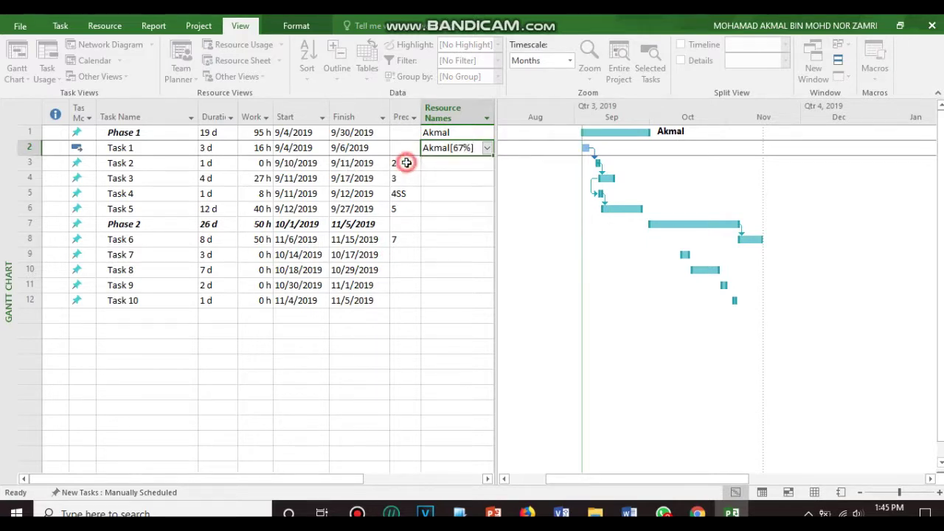
click(462, 164)
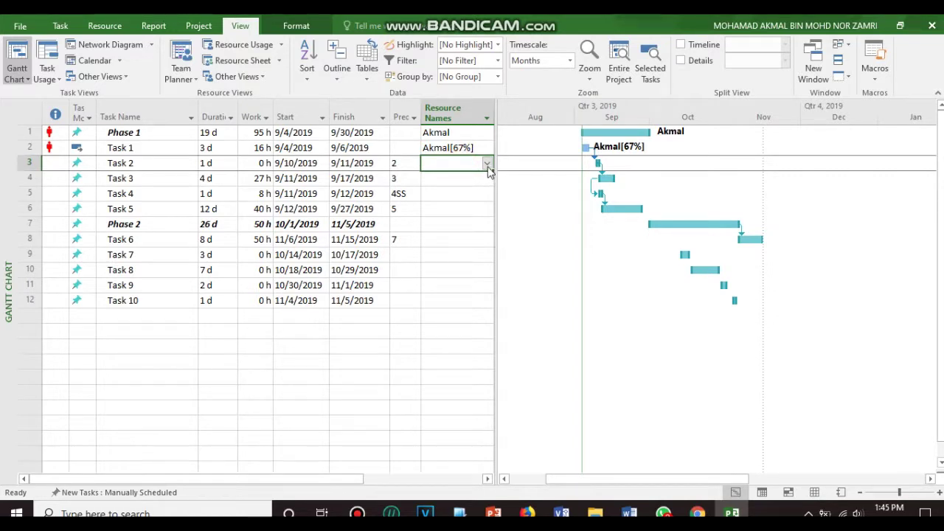
click(156, 179)
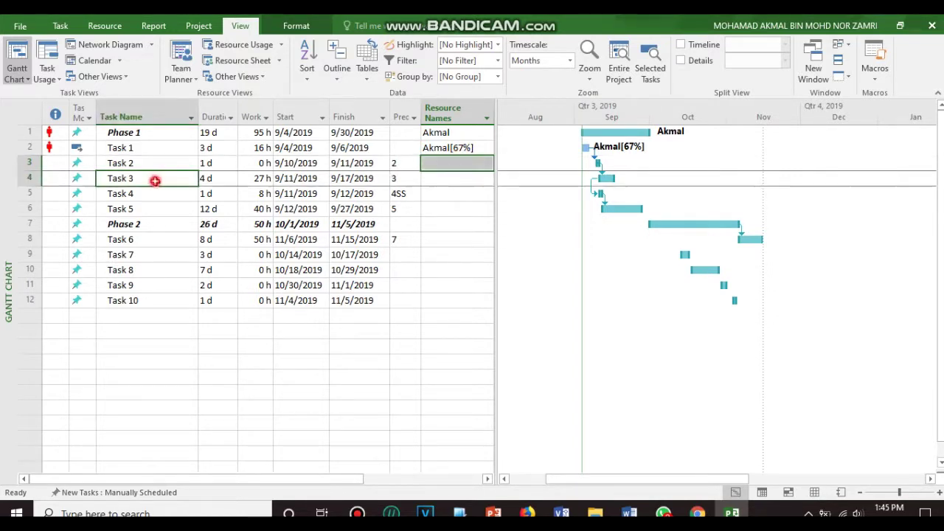
click(157, 164)
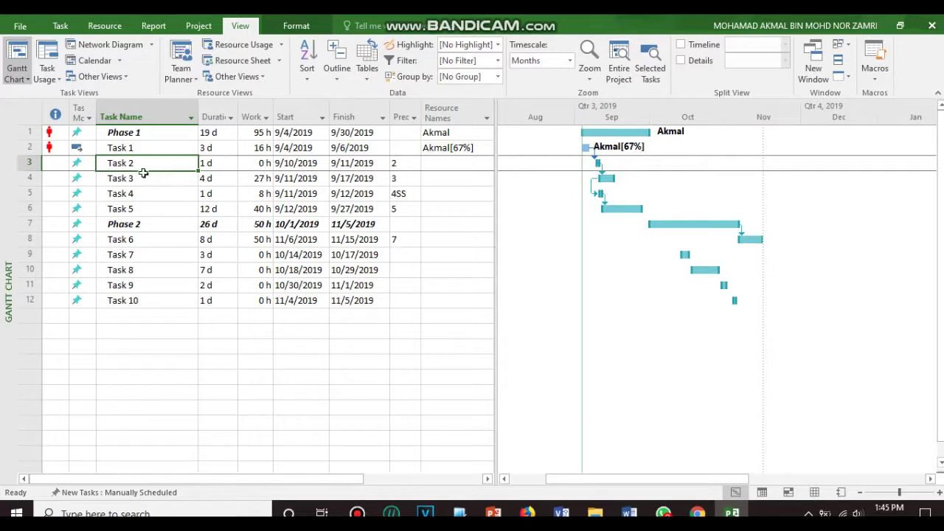
ctrl+click(151, 180)
click(457, 163)
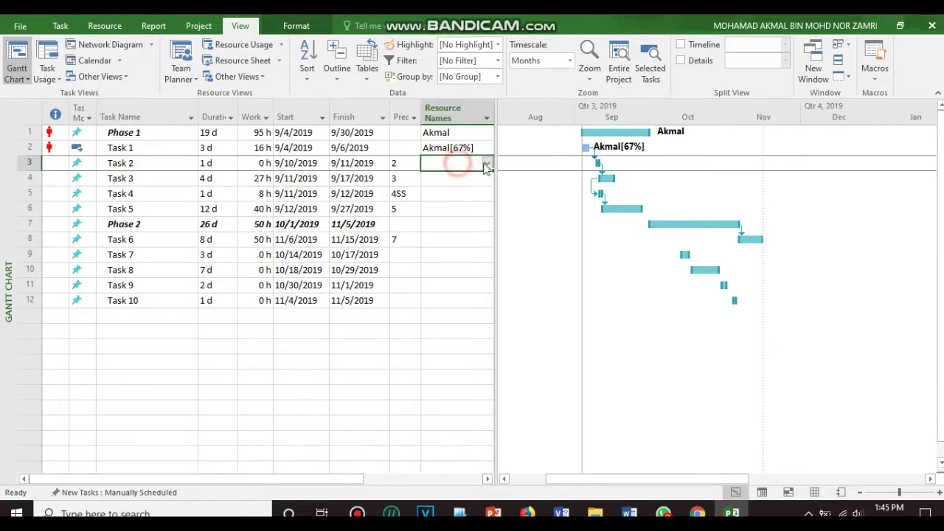
Show the Task Form details below the Gantt chart and select Tasks 2 and 3 together
click(155, 164)
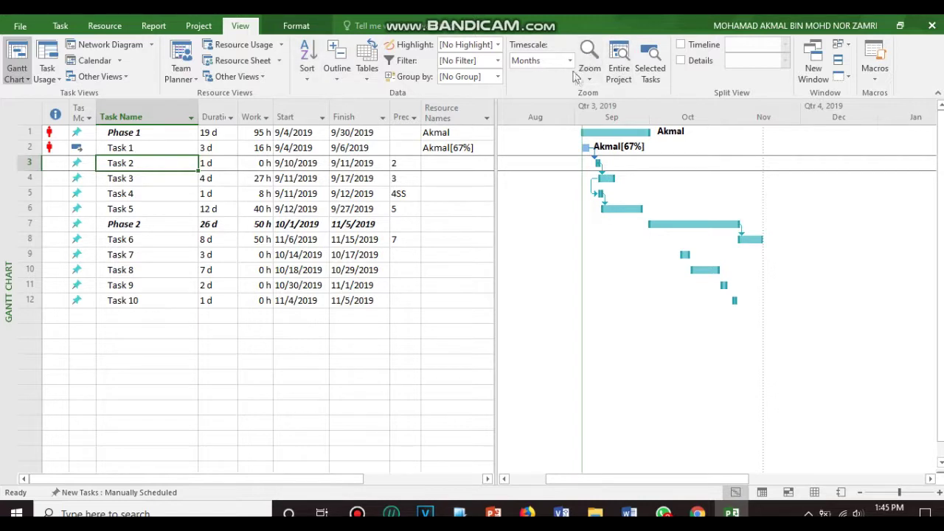
click(681, 62)
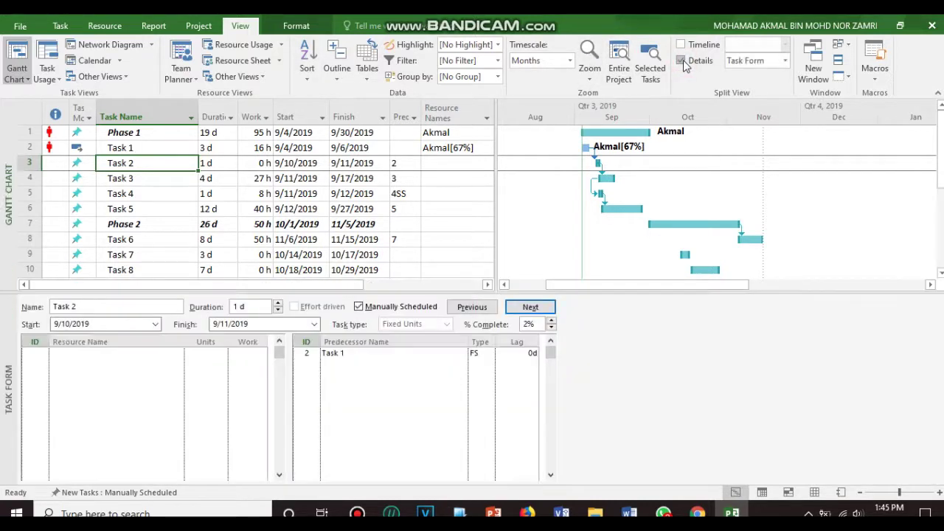
shift+click(133, 179)
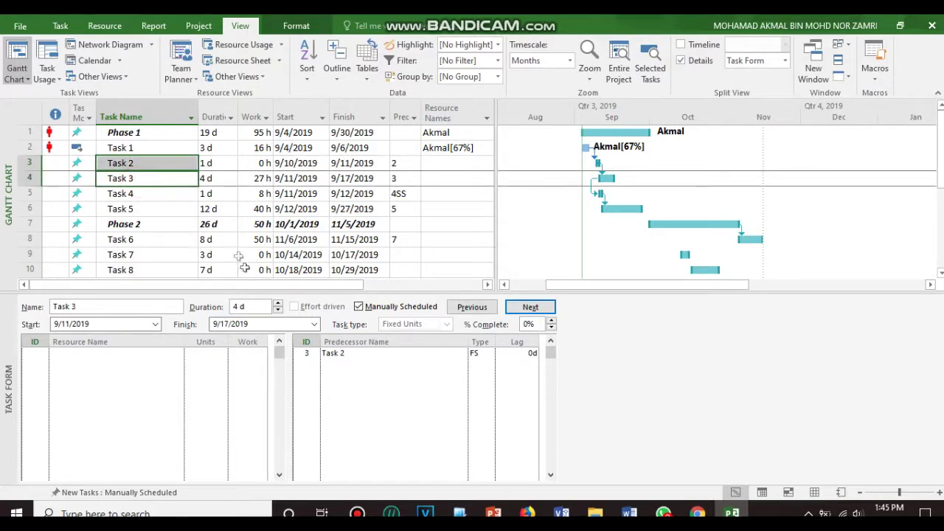
In the Task Form, assign the people from Resource Sheet rows 3 and 2 to Task 3 and turn off its manual scheduling
click(171, 356)
click(177, 354)
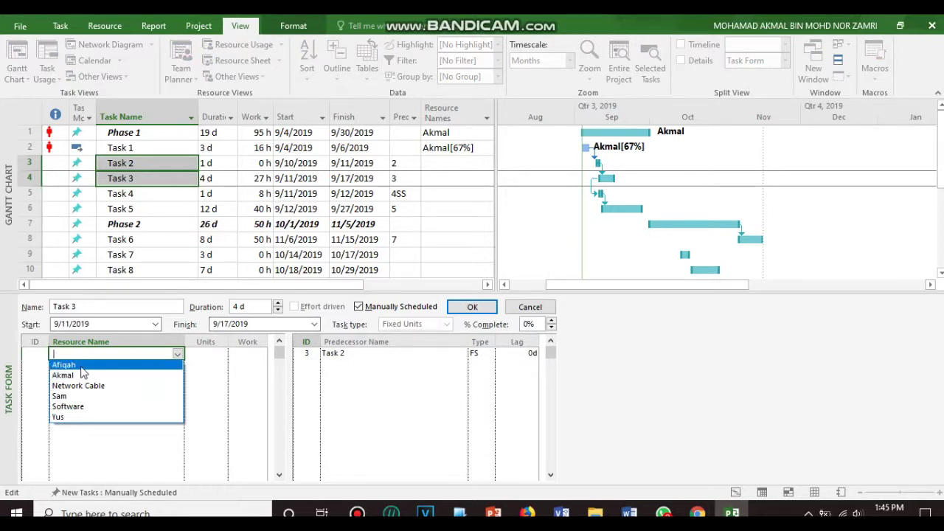
click(81, 366)
click(177, 367)
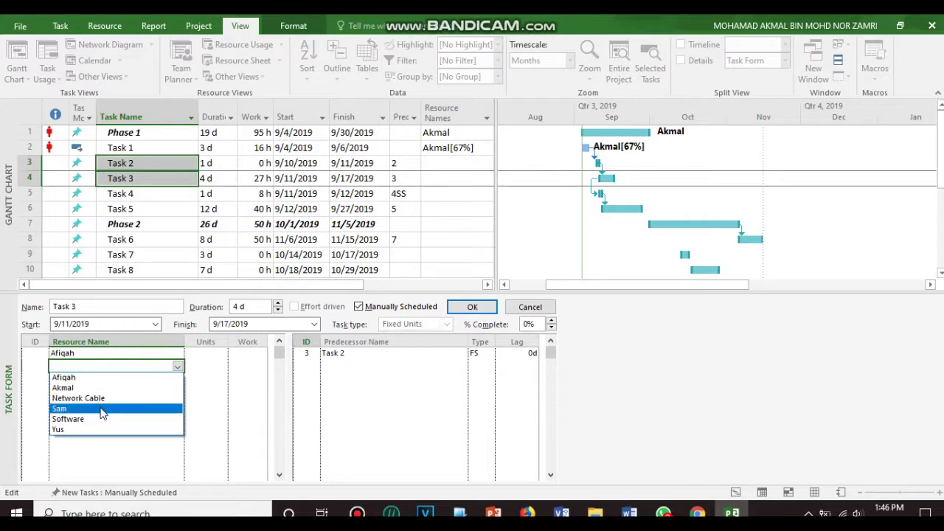
click(100, 408)
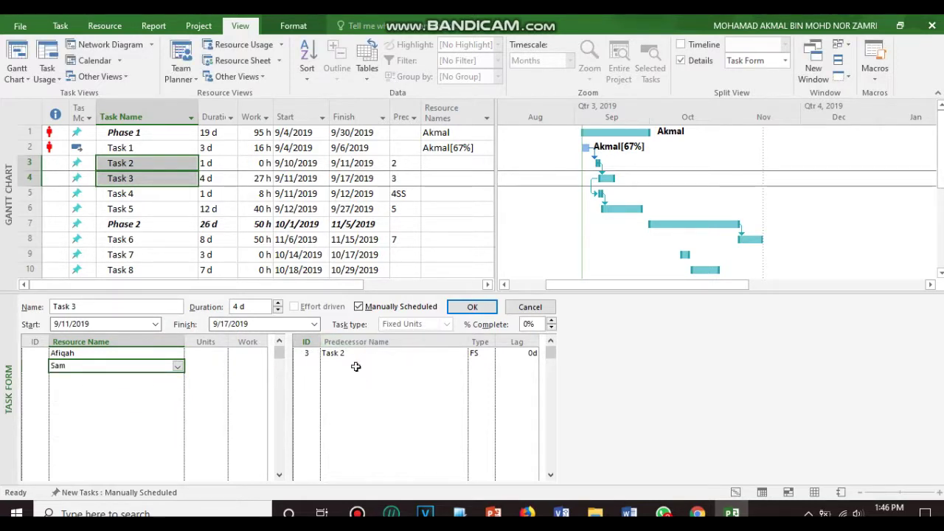
click(424, 307)
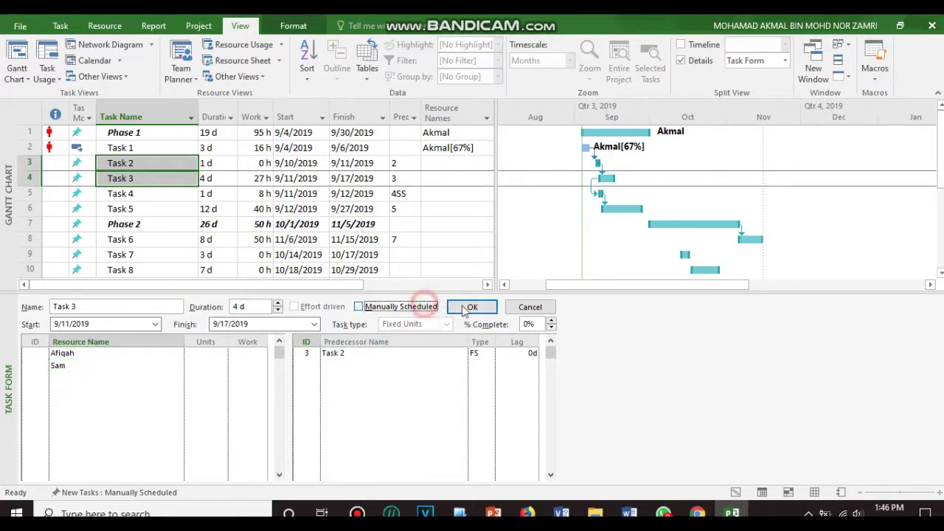
click(472, 307)
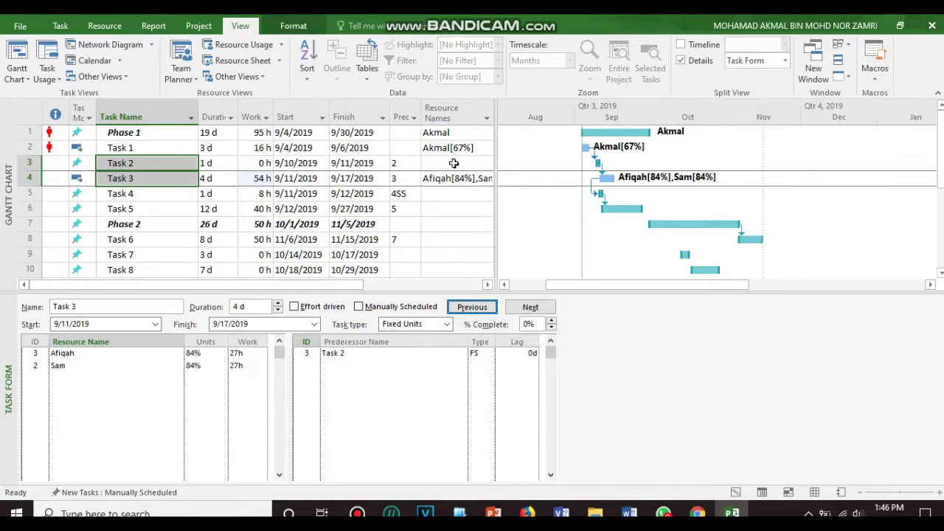
With Tasks 4 and 5 selected, assign the person from the Resource Sheet's first row to Task 5 in the Task Form
click(437, 196)
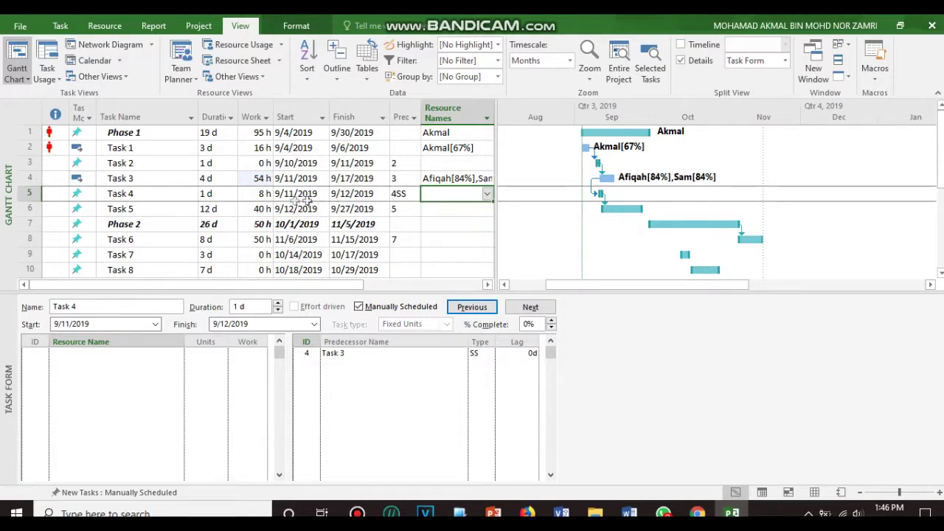
drag(166, 196, 158, 211)
click(175, 354)
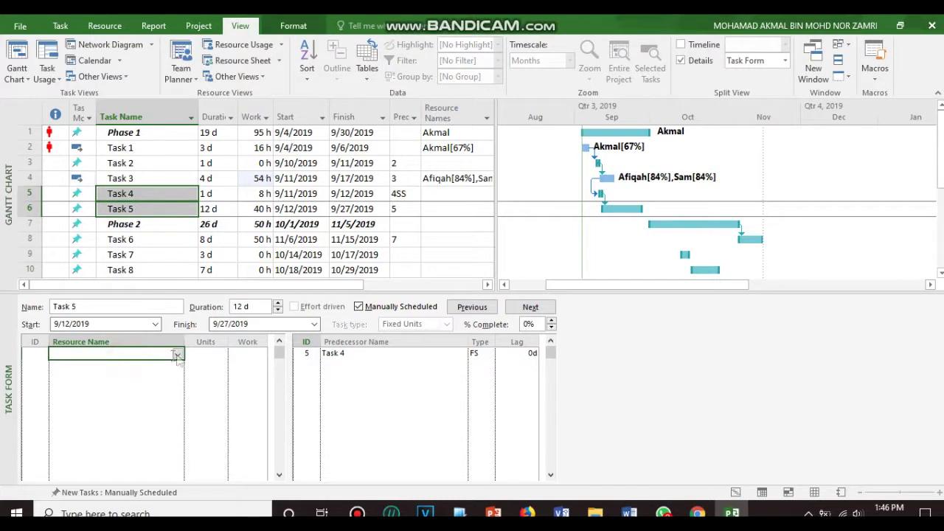
click(177, 355)
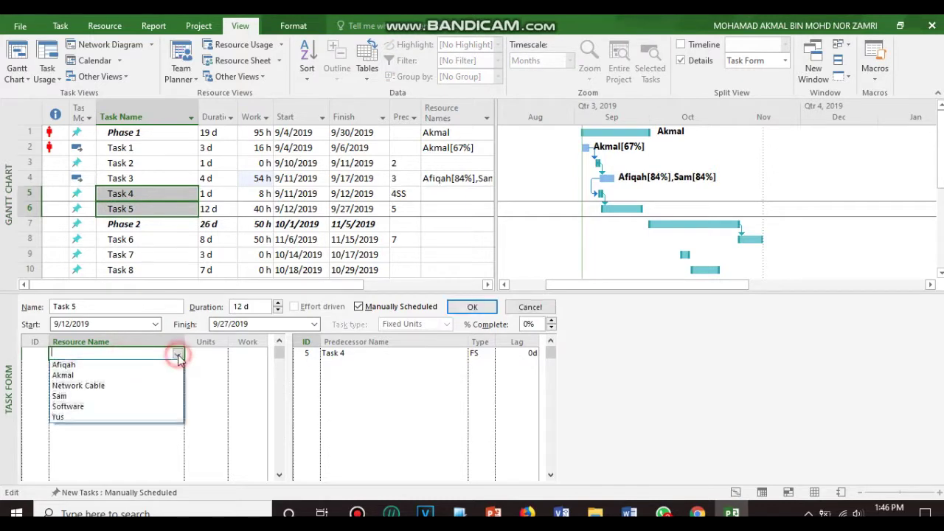
click(136, 376)
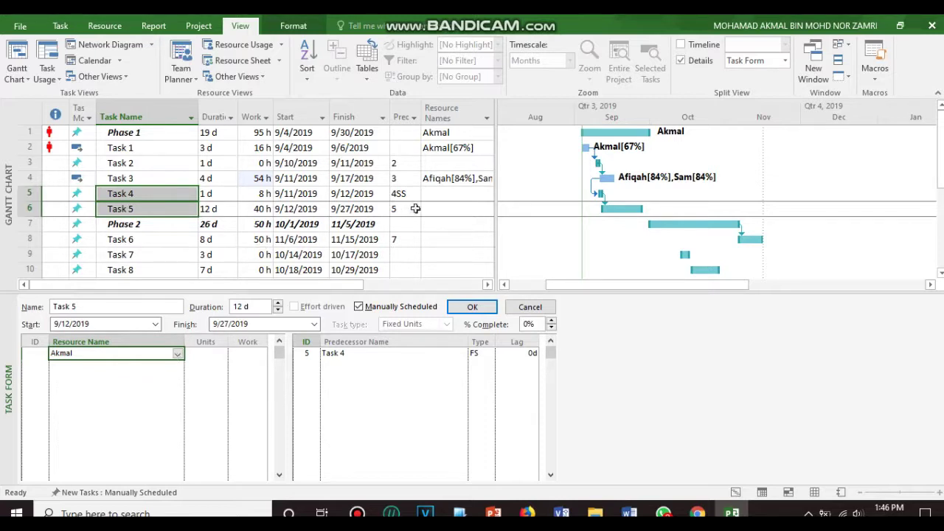
click(472, 309)
Assign the person from the Resource Sheet's second row to Task 4 and hide the Task Form details
click(443, 193)
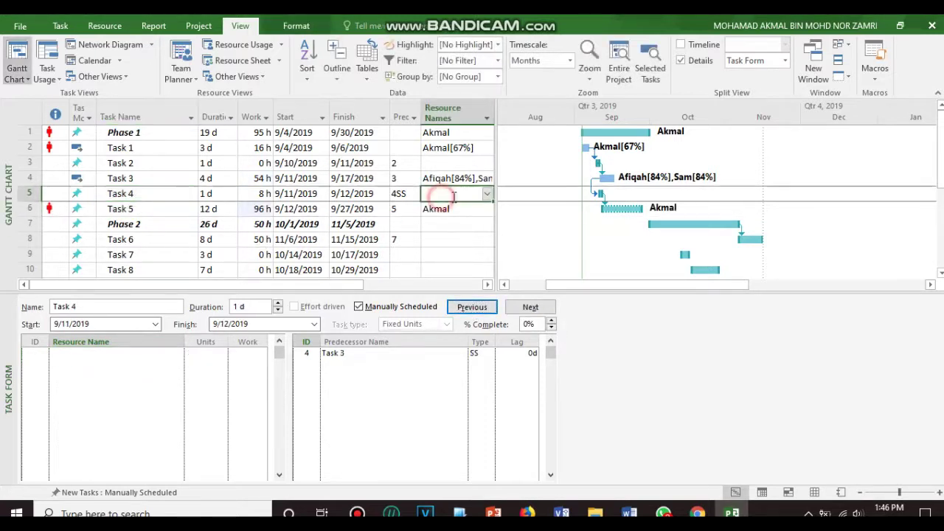
click(487, 194)
click(442, 244)
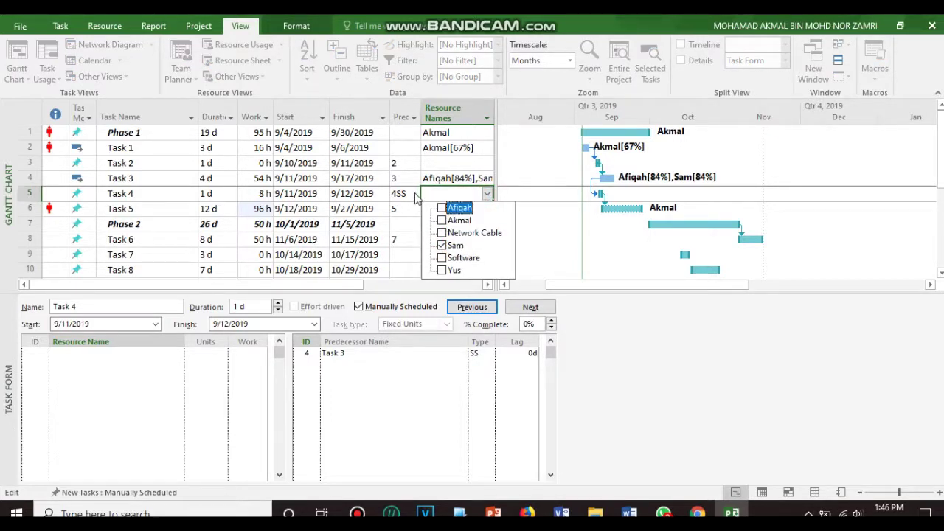
click(487, 193)
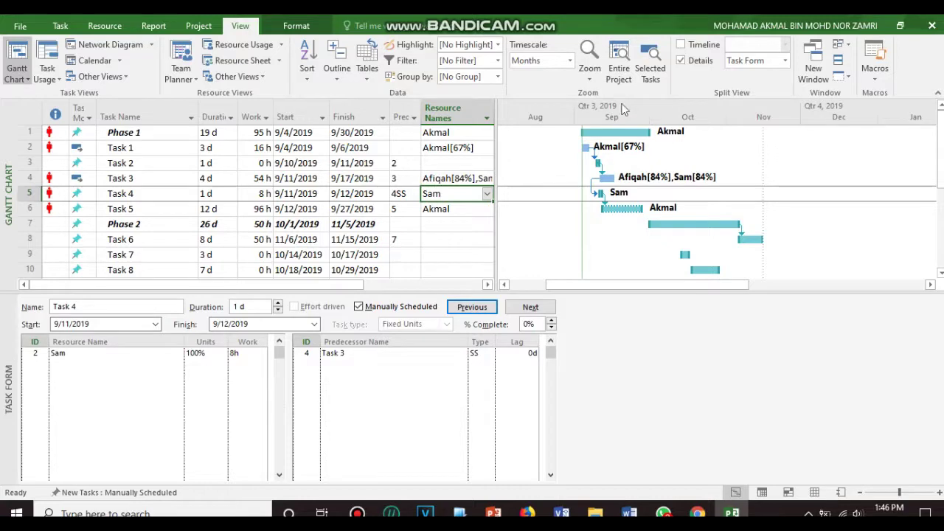
click(680, 60)
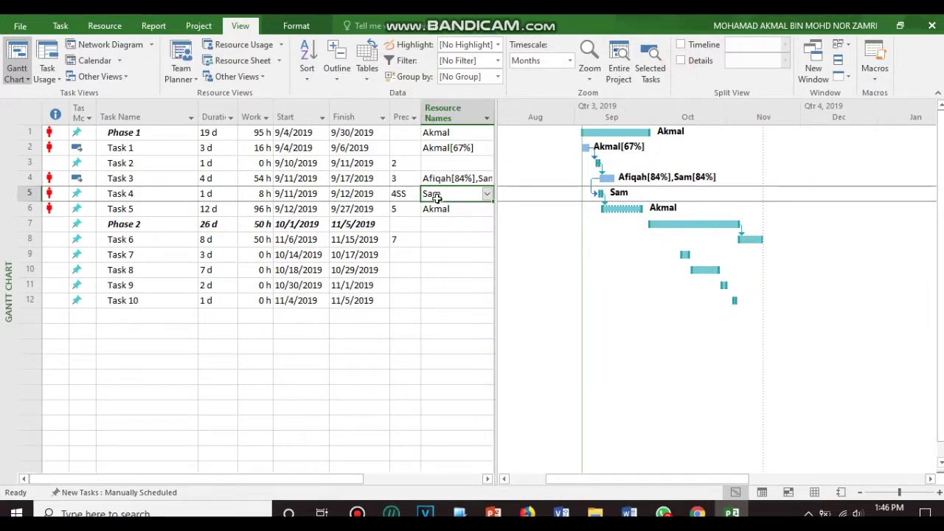
Assign the person from the Resource Sheet's fourth row to Phase 2 in the task table
click(146, 134)
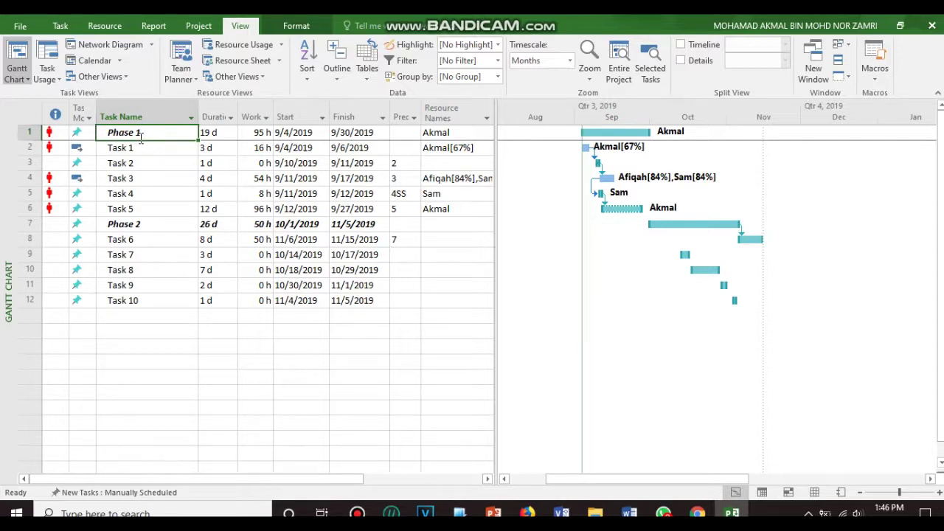
click(131, 228)
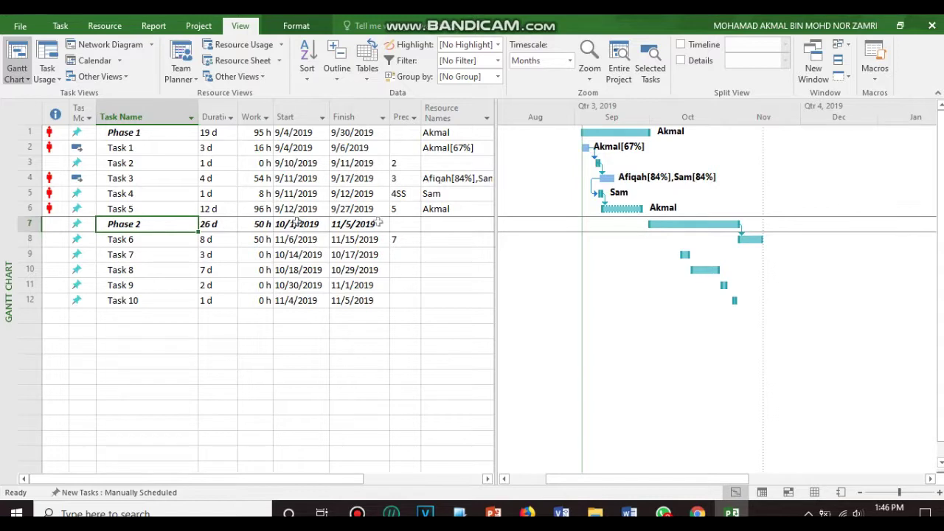
click(435, 226)
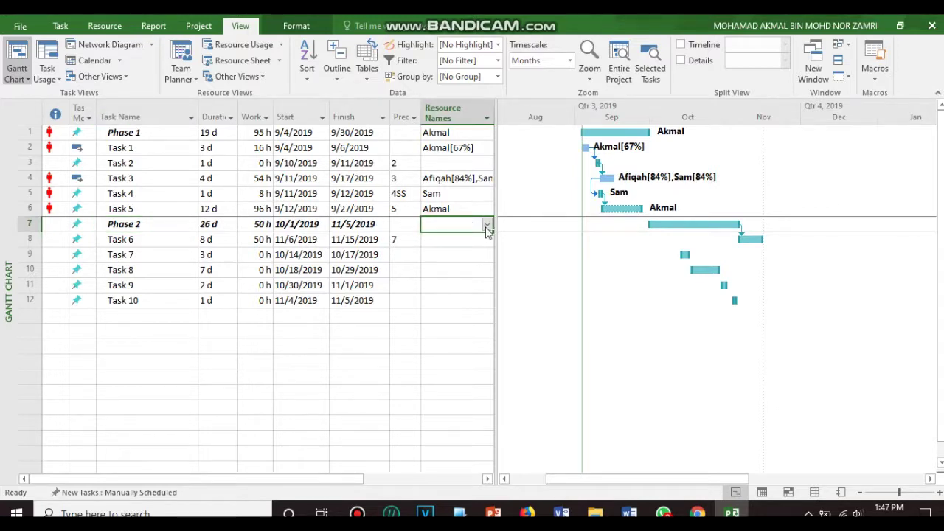
click(487, 227)
click(442, 301)
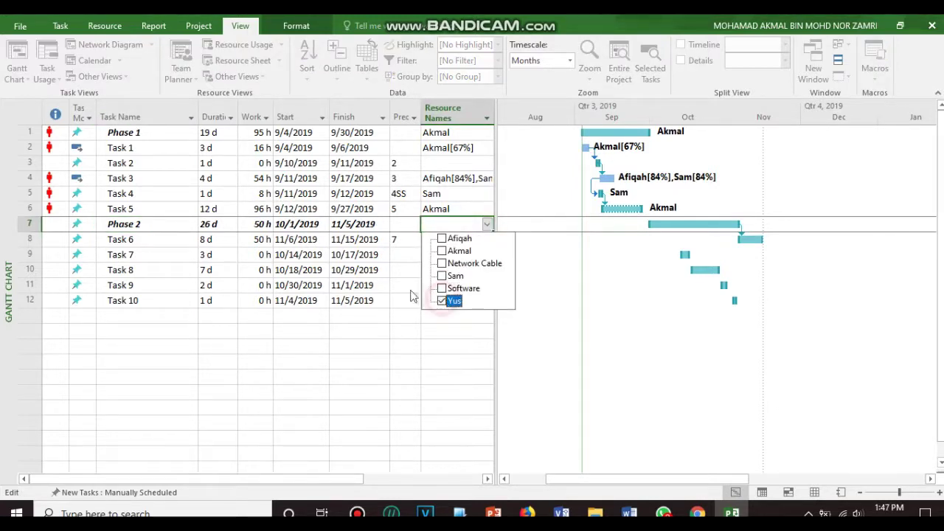
click(391, 224)
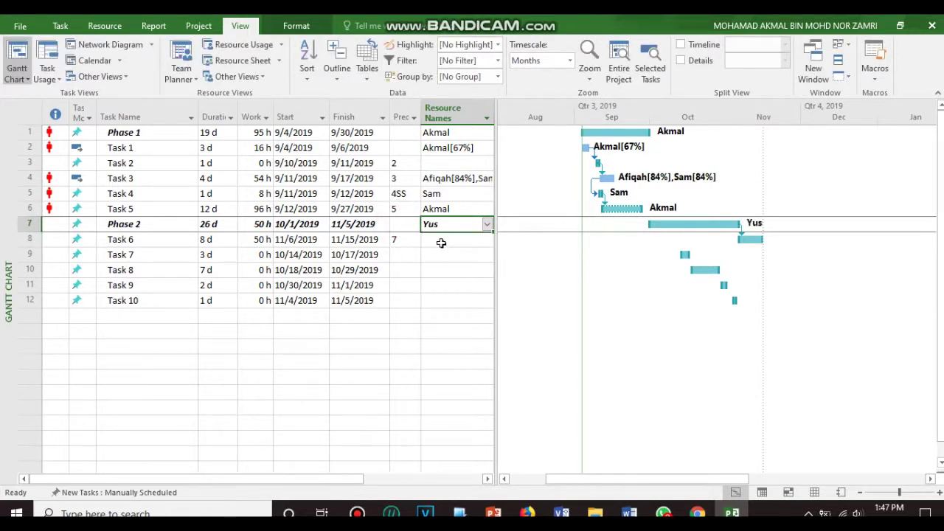
With Tasks 6 to 8 selected, assign the person from the Resource Sheet's fourth row to Task 8 in the Task Form and turn off its manual scheduling
click(167, 239)
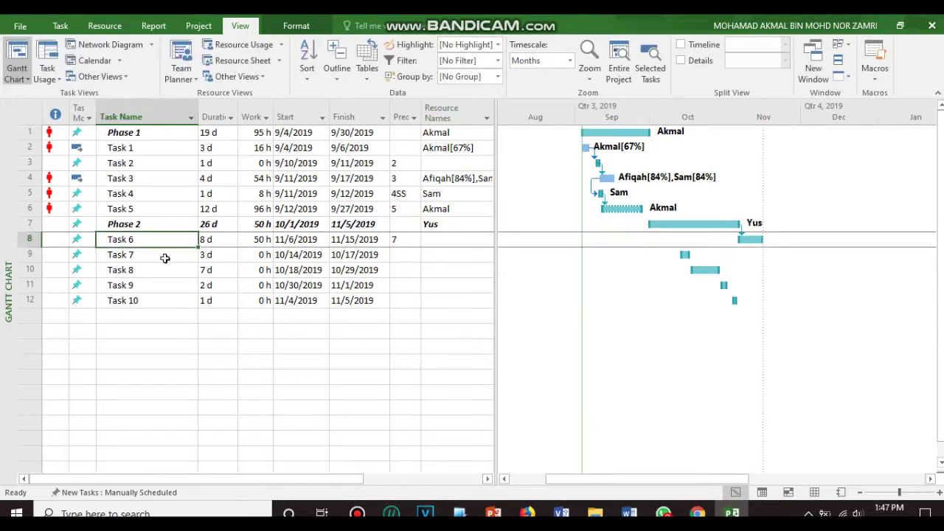
key(shift+Down)
key(shift+Down)
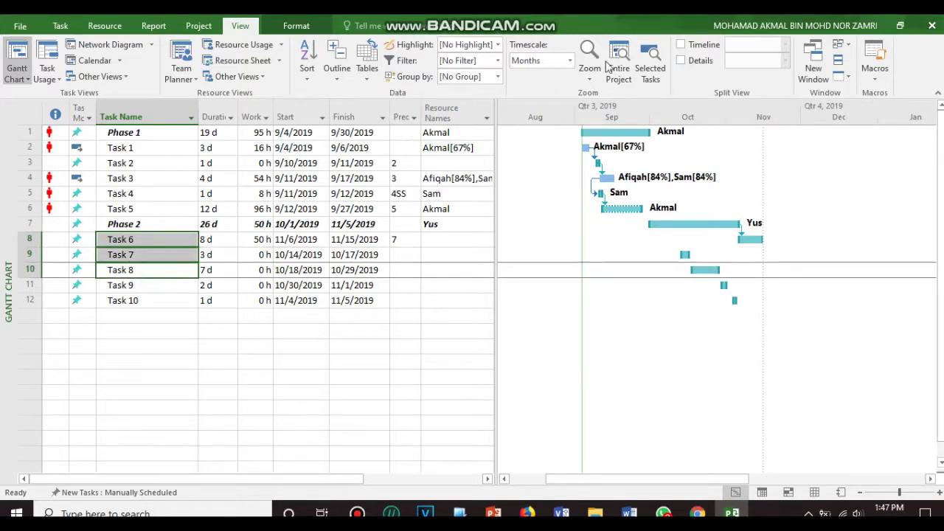
click(680, 60)
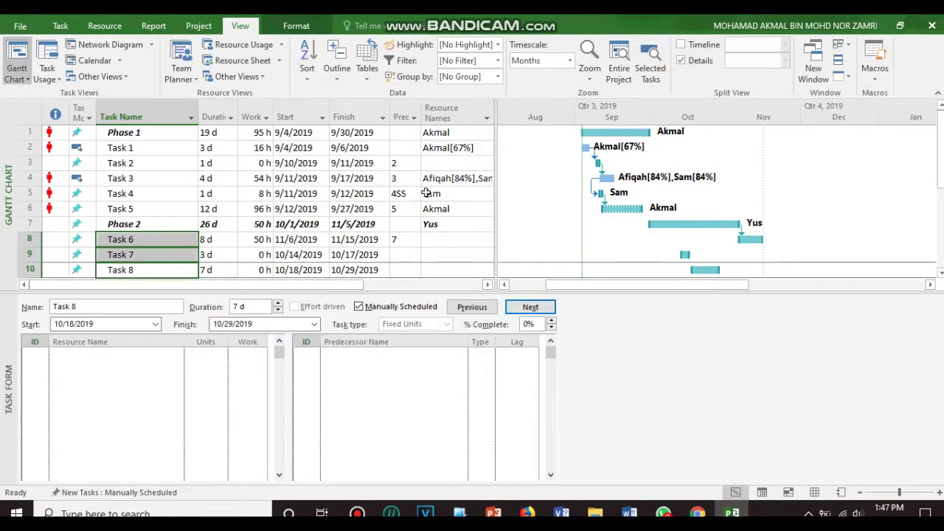
scroll(242, 231, down, 1)
click(133, 358)
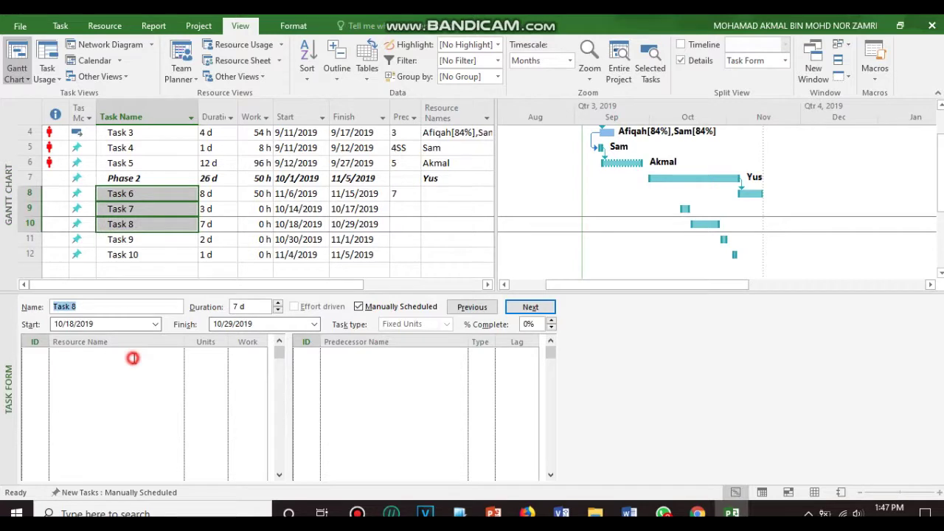
click(177, 354)
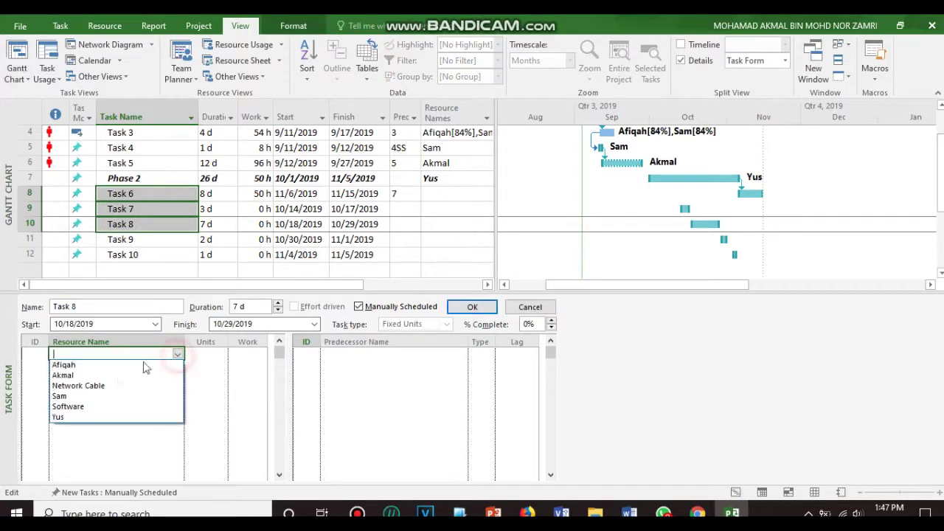
click(59, 418)
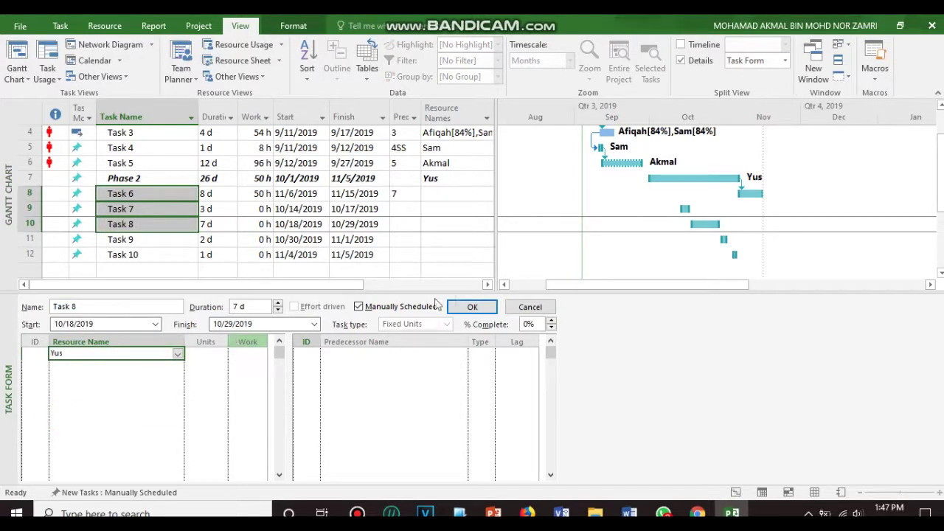
click(358, 307)
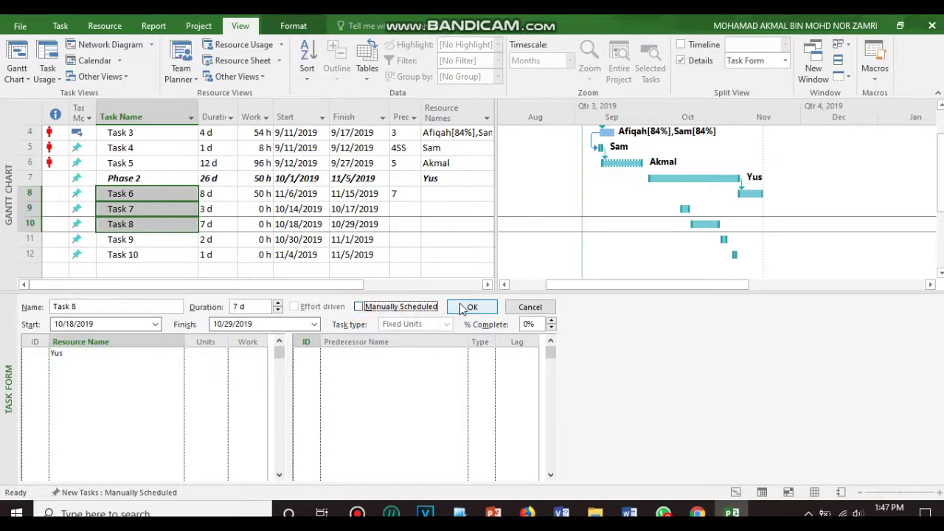
click(464, 307)
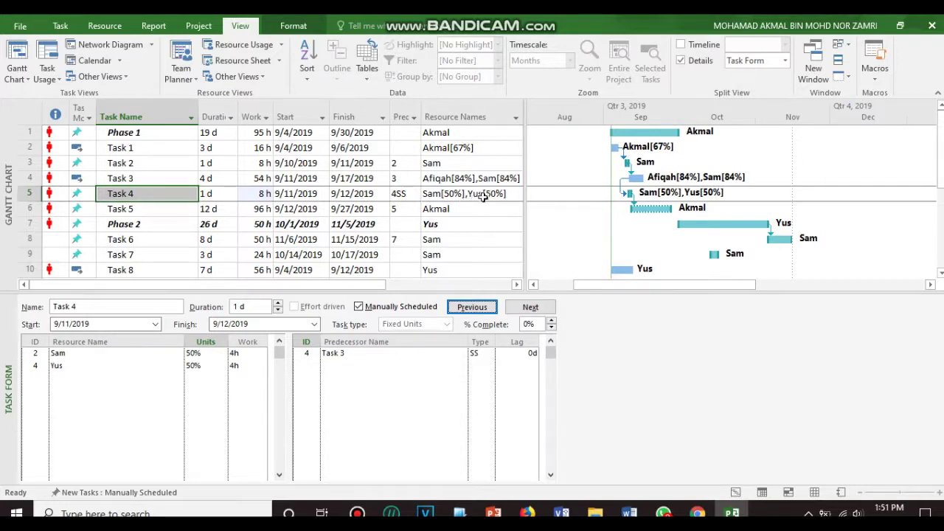
key(Down)
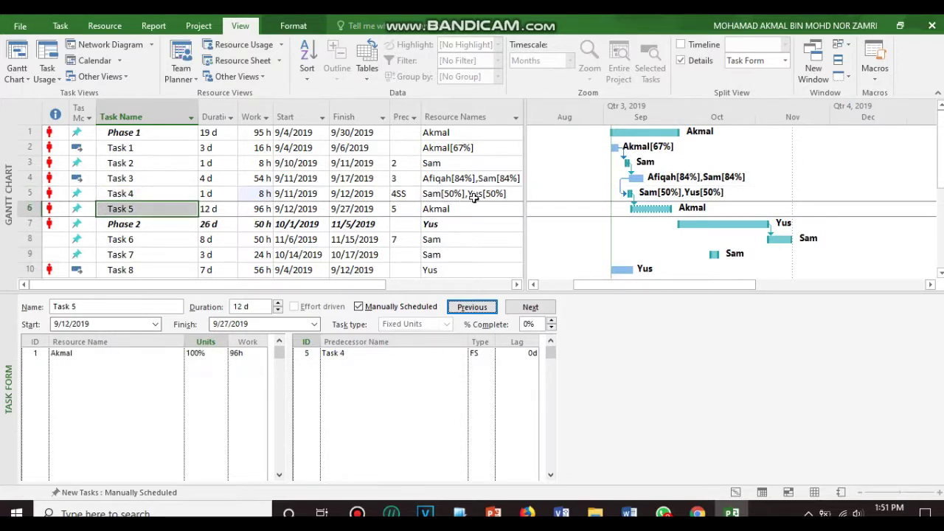
key(Down)
key(Down)
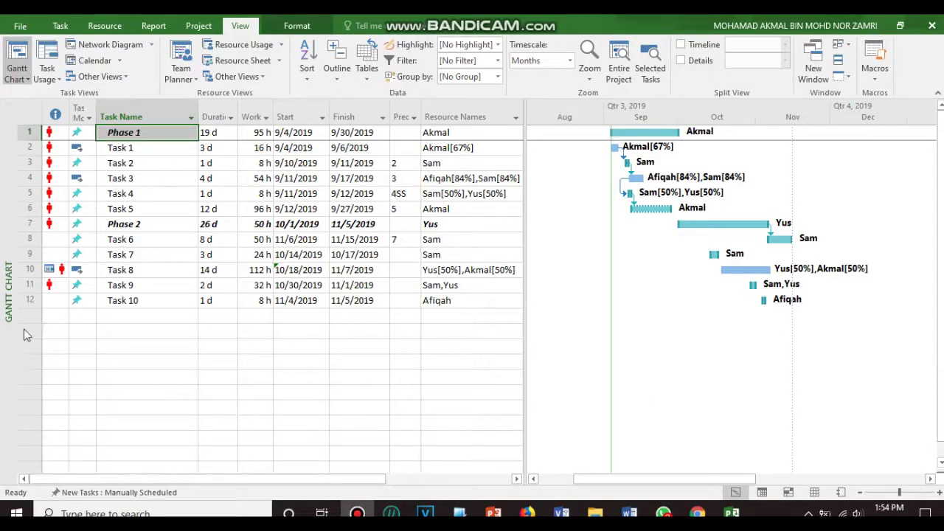
Select Phase 1, open the Assign Resources dialog for it and move the dialog clear of the Gantt bars
click(153, 132)
click(137, 176)
click(134, 132)
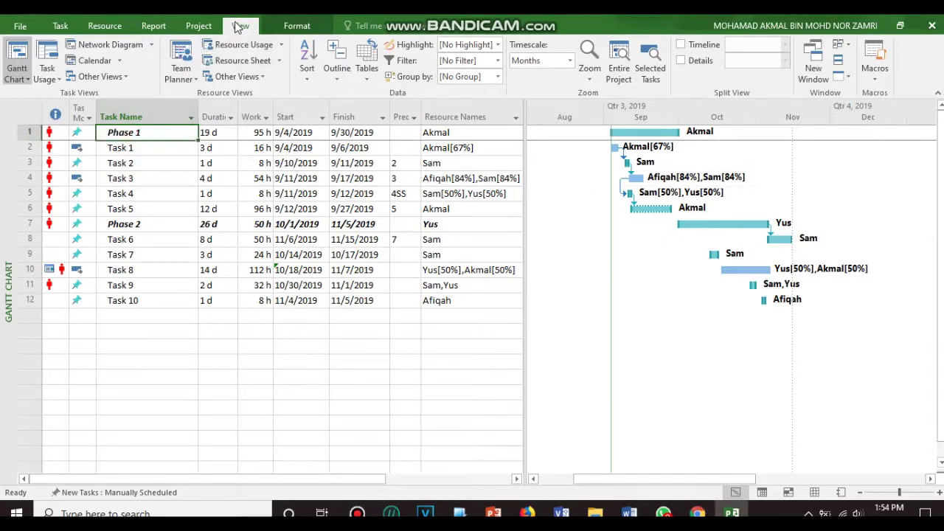
click(193, 27)
click(105, 26)
click(61, 27)
click(107, 27)
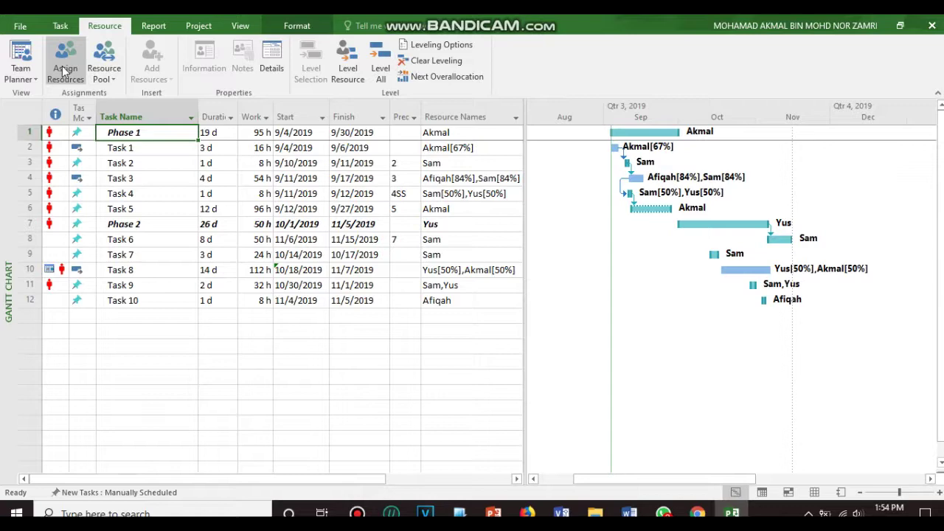
click(65, 71)
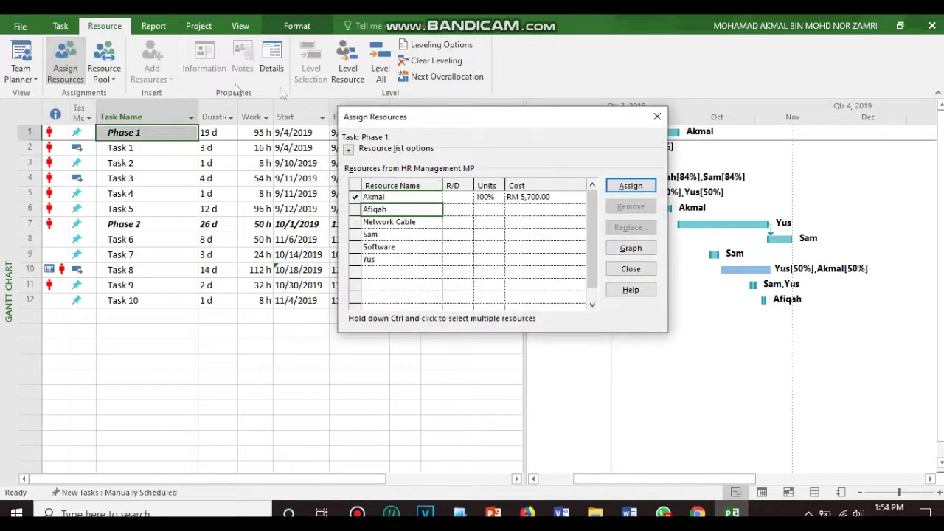
drag(469, 118, 386, 123)
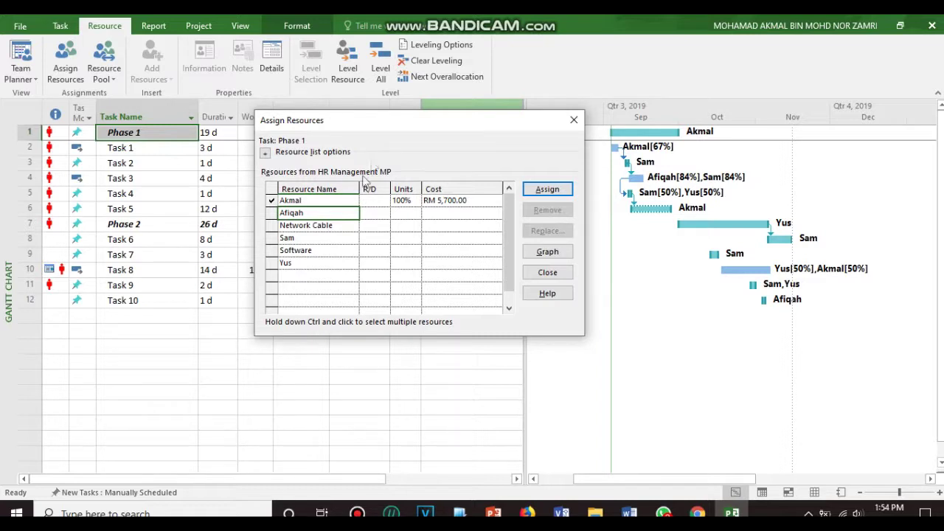
Assign the Software cost resource to Phase 1 with a cost of RM 10,000 and close the Assign Resources dialog
click(308, 250)
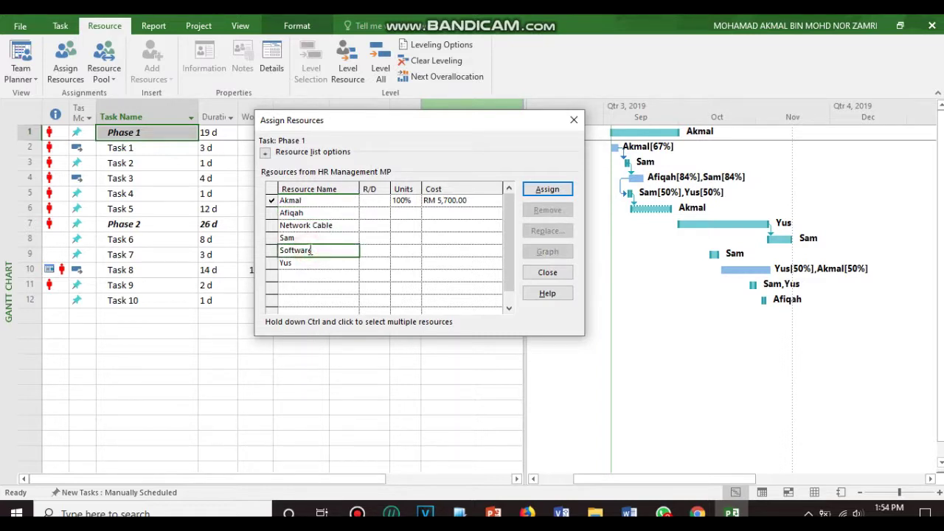
click(269, 250)
click(432, 252)
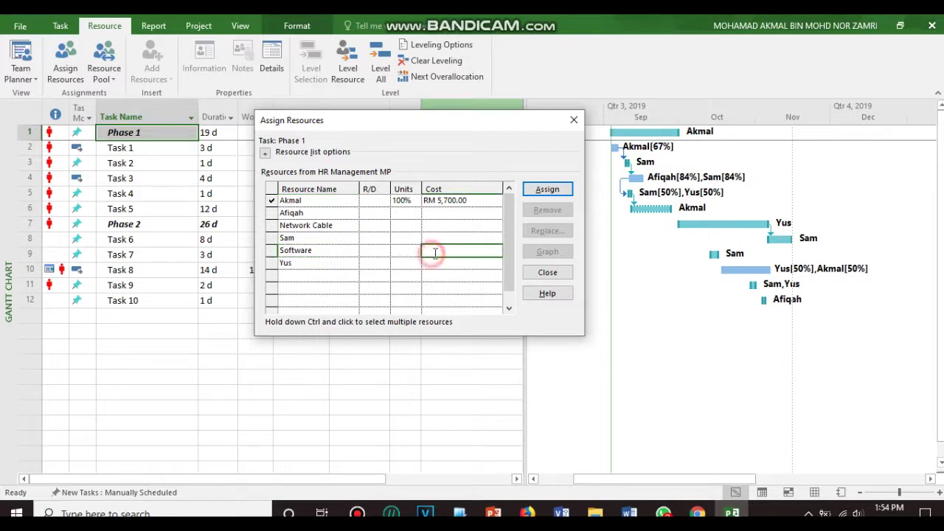
click(445, 251)
click(544, 190)
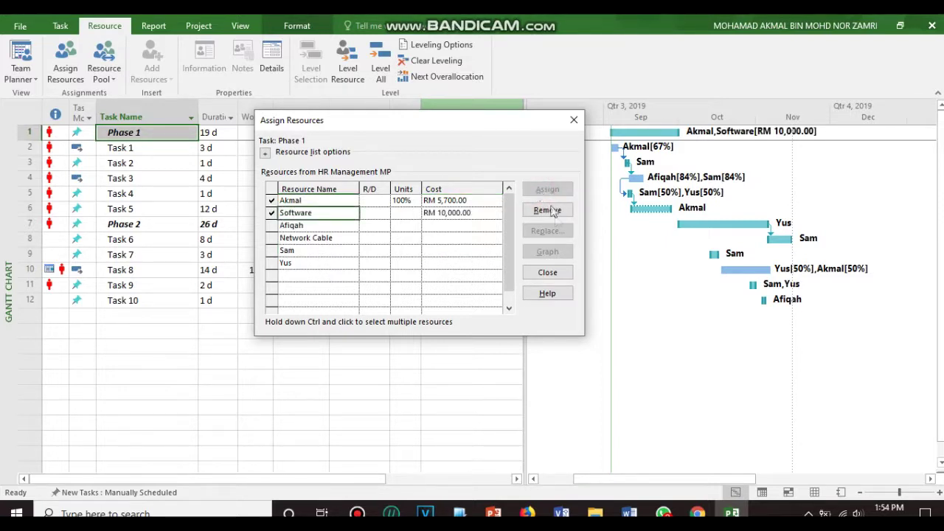
click(548, 273)
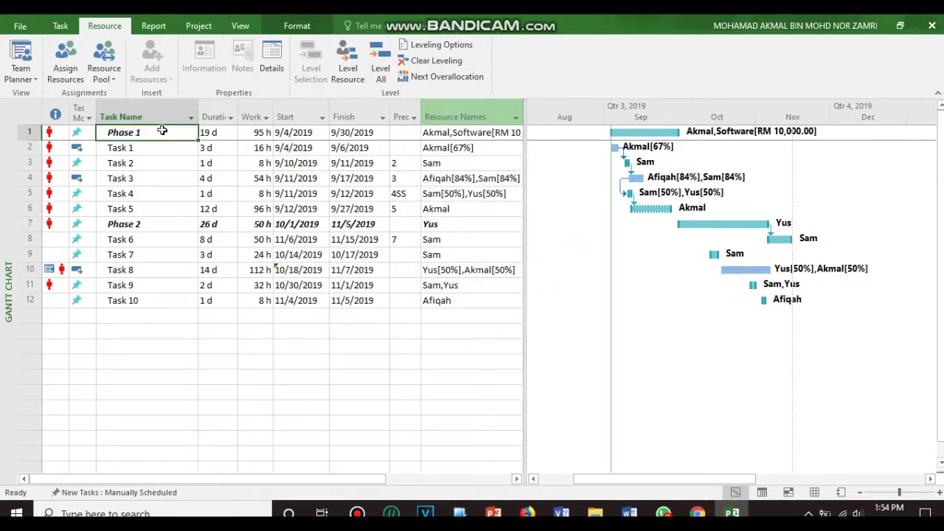
Open the Assign Resources dialog for Phase 2
click(447, 76)
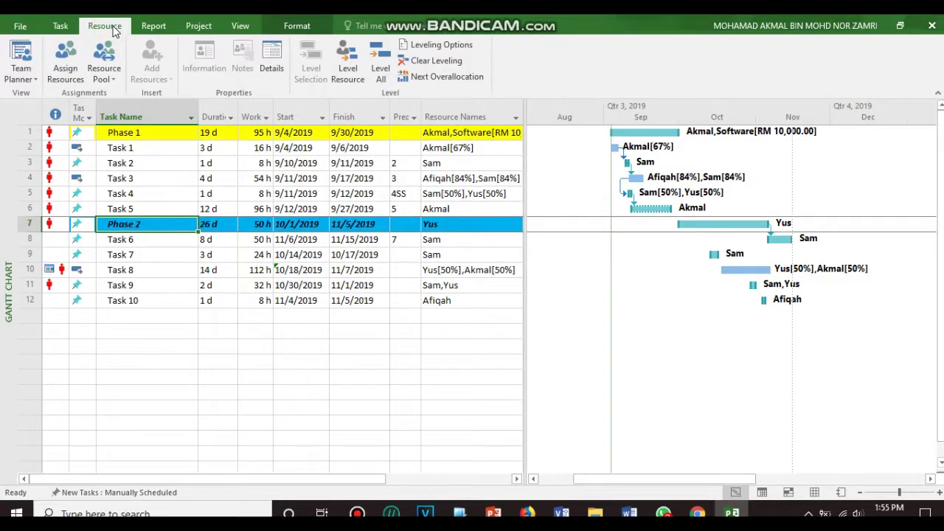
click(67, 65)
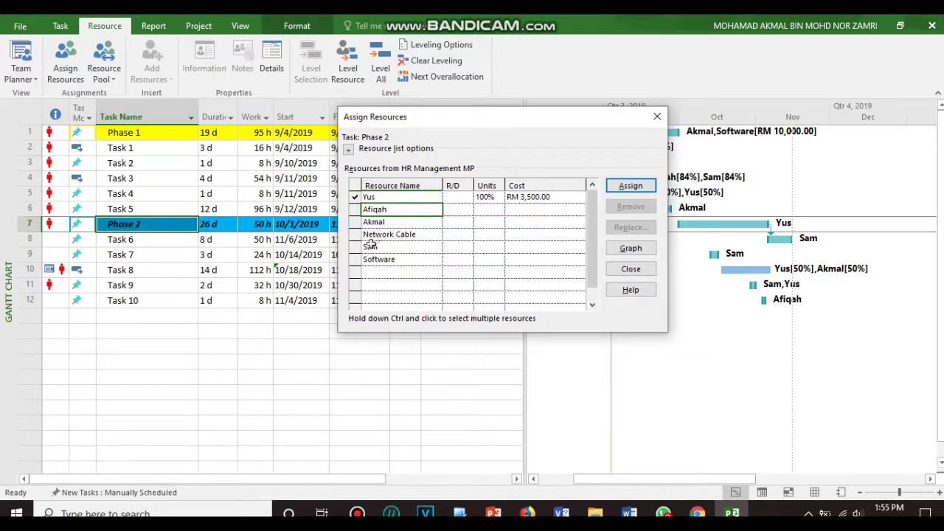
Try assigning 3 Fiber Optic units of Network Cable to Phase 2 and remove that assignment
click(360, 234)
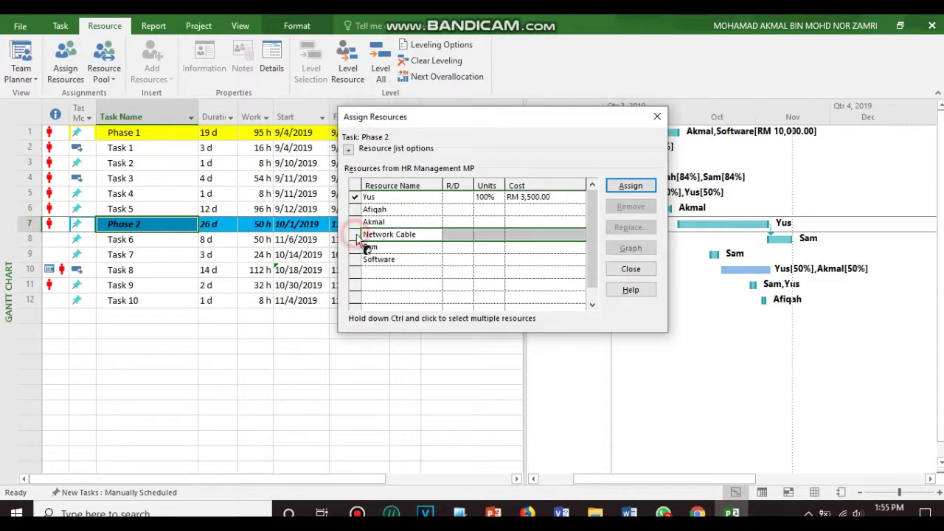
click(512, 234)
click(498, 236)
click(499, 233)
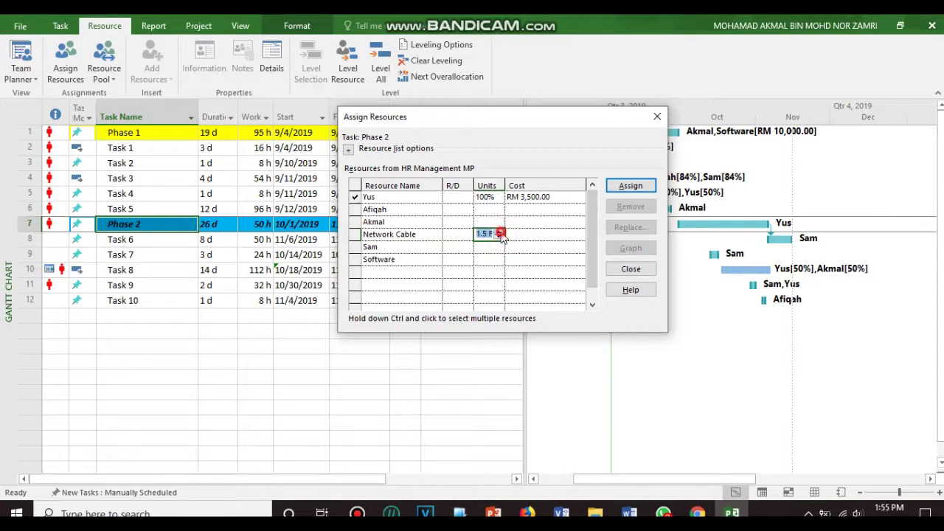
click(499, 233)
click(500, 233)
click(521, 233)
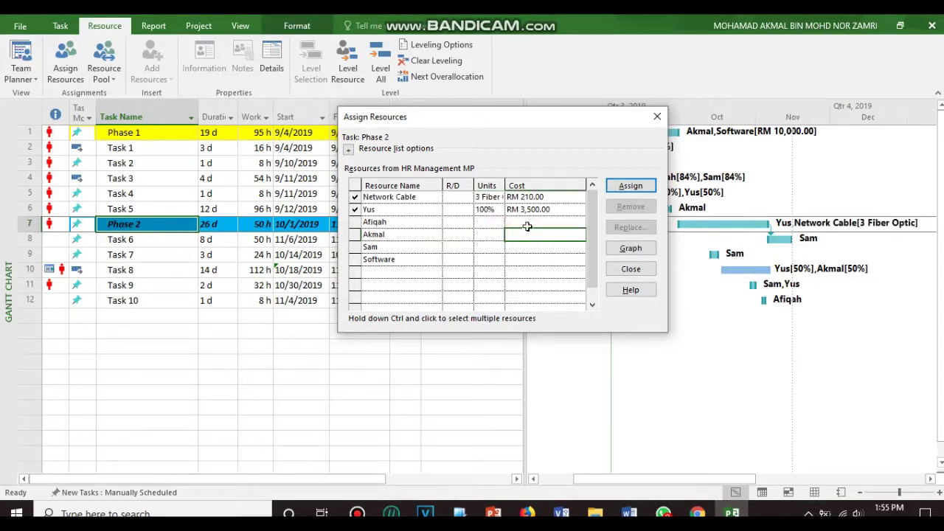
click(550, 201)
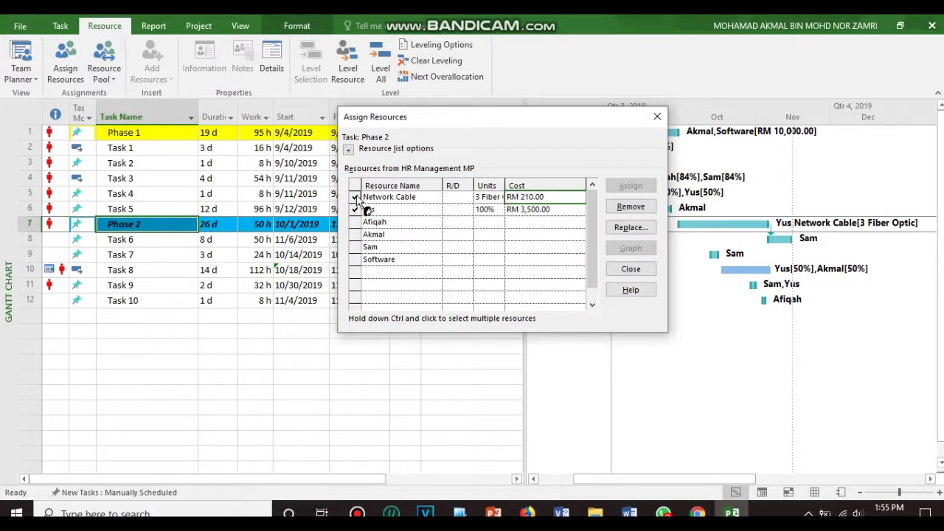
click(630, 206)
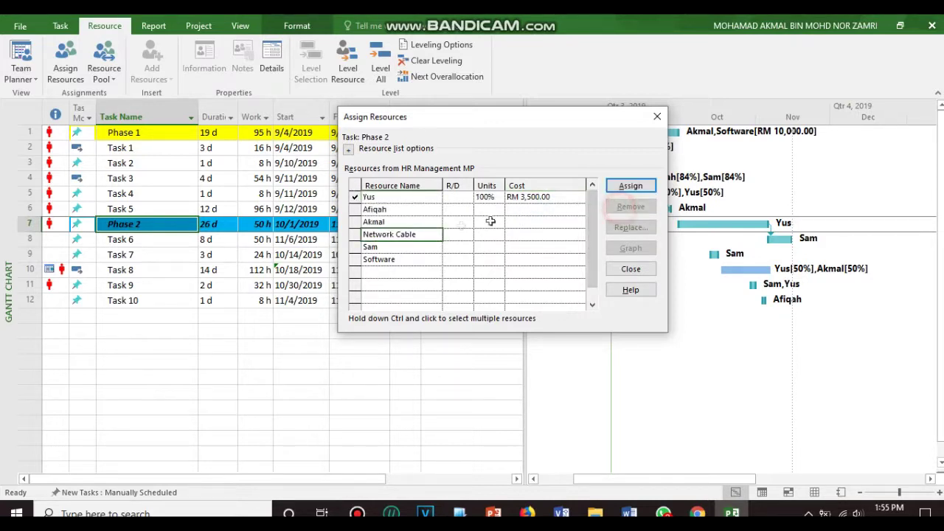
Assign the Software cost resource to Phase 2 with a cost of RM 5,000
click(366, 260)
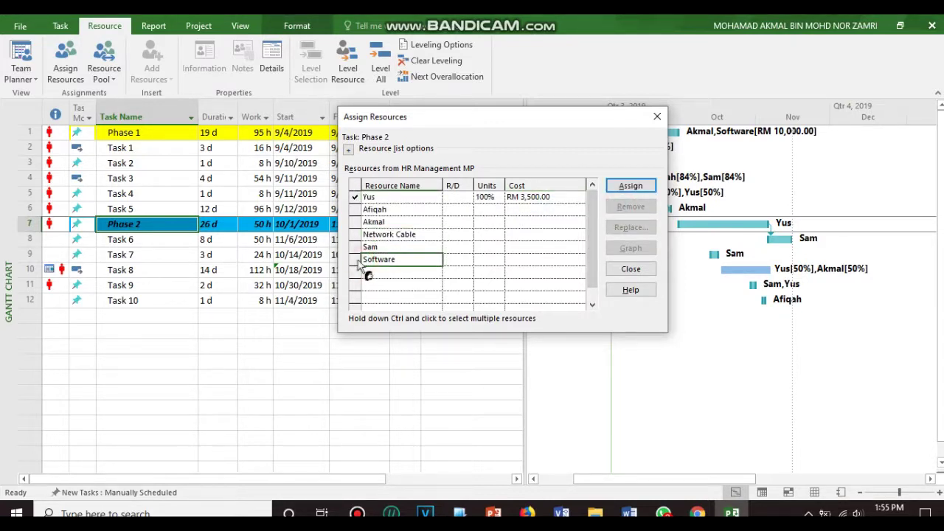
click(515, 259)
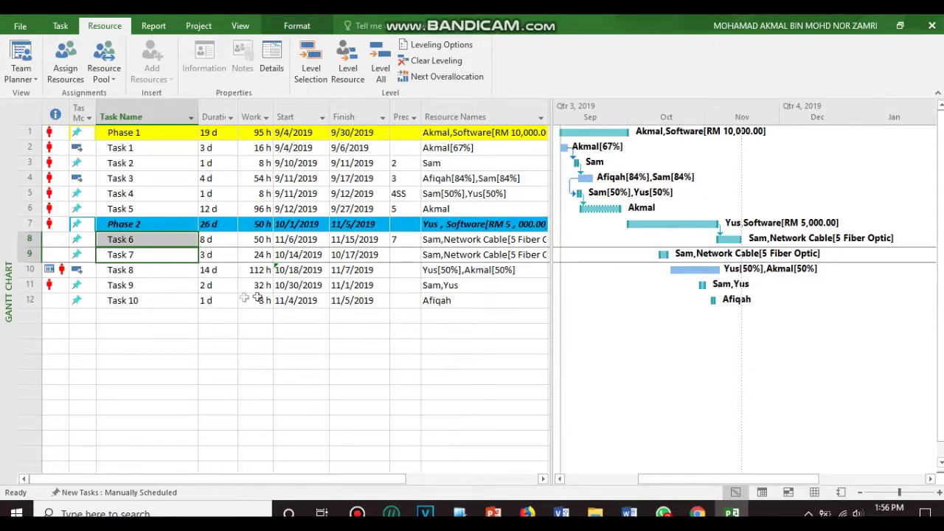
click(165, 223)
click(137, 133)
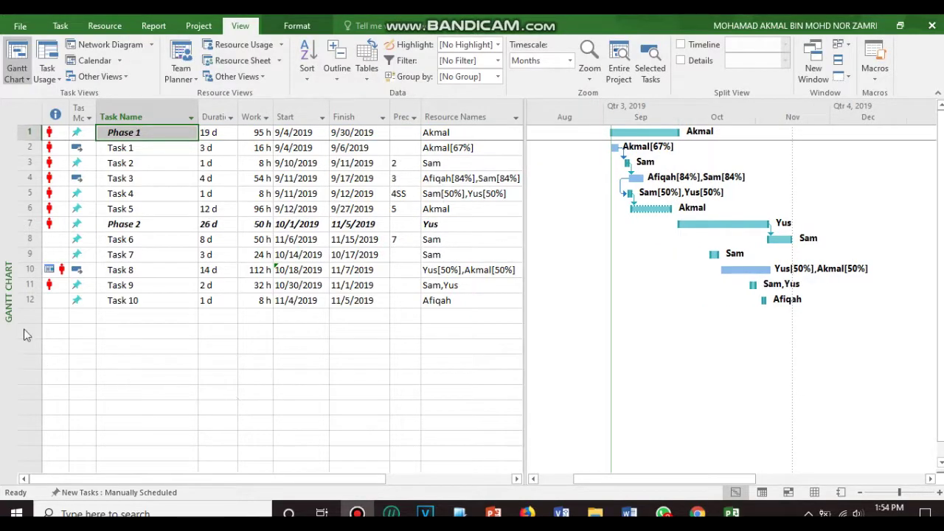
click(153, 133)
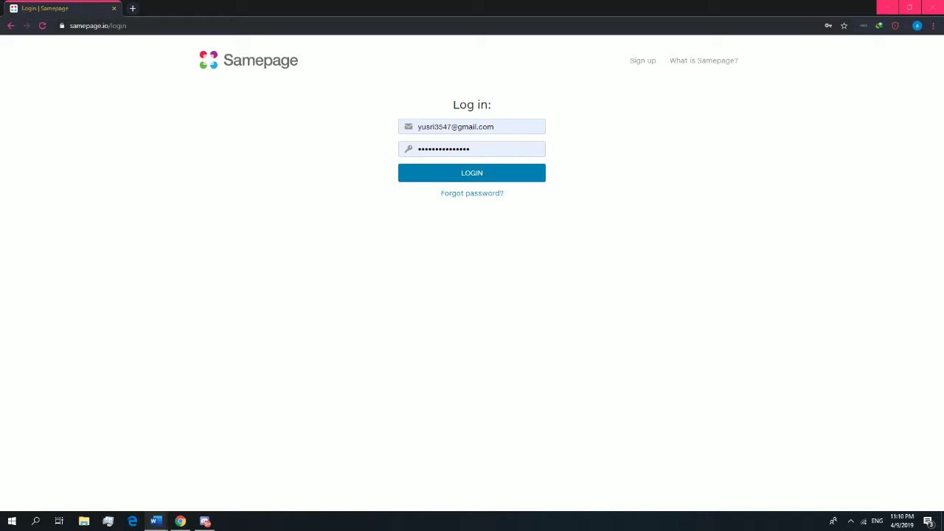
Switch to Samepage in the browser and log in with the account details already filled in
key(Return)
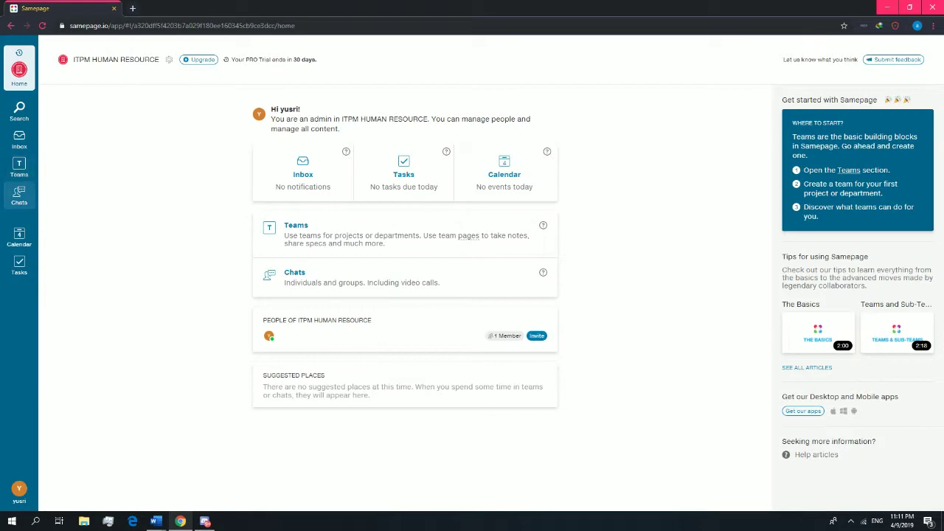
Look through Samepage's Chats, Inbox, Teams and Calendar sections and return to the ITPM HUMAN RESOURCE home page
click(19, 195)
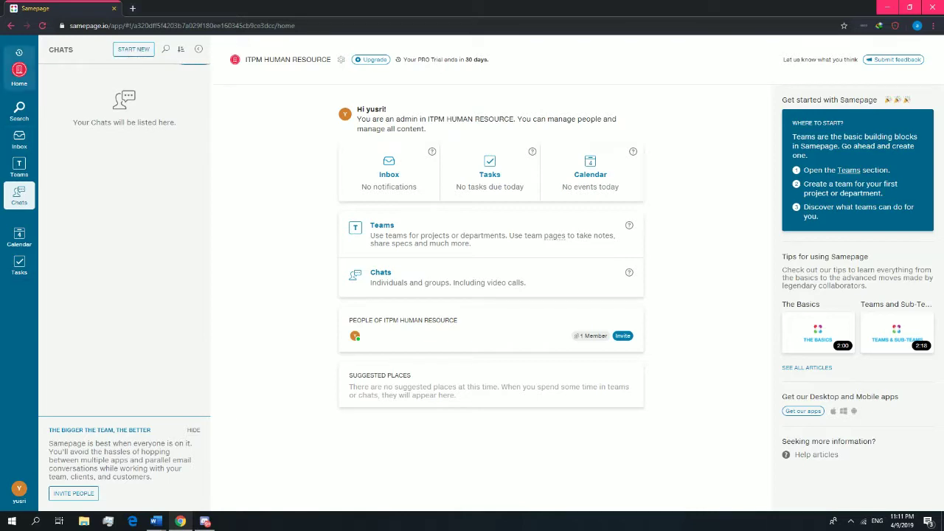
click(19, 139)
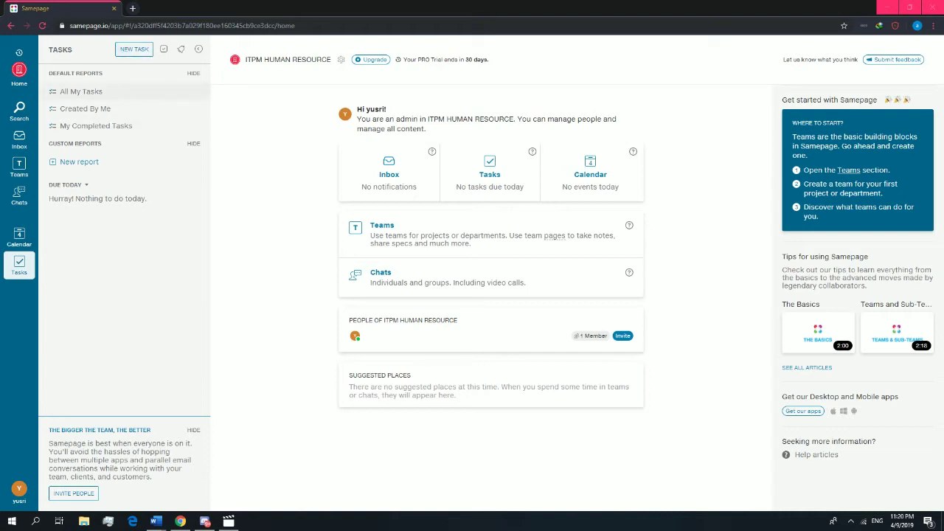
click(19, 195)
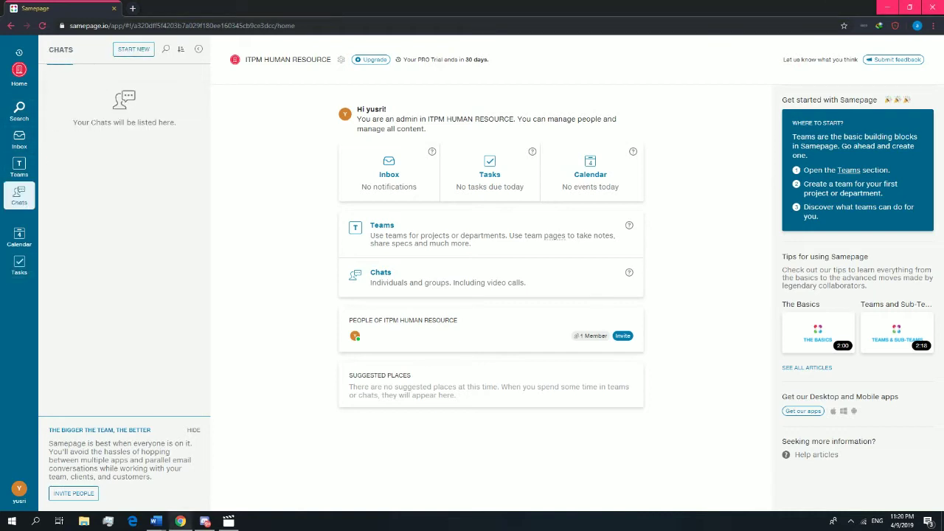
click(19, 168)
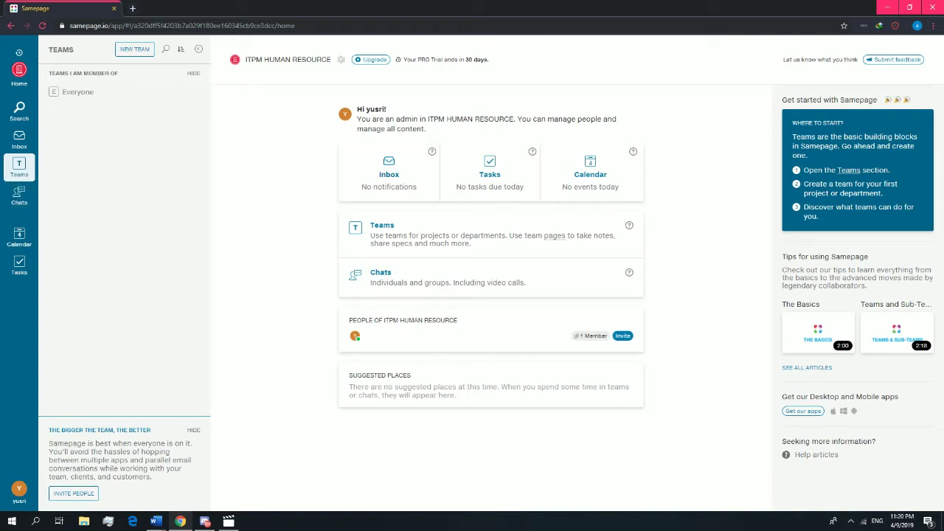
click(19, 139)
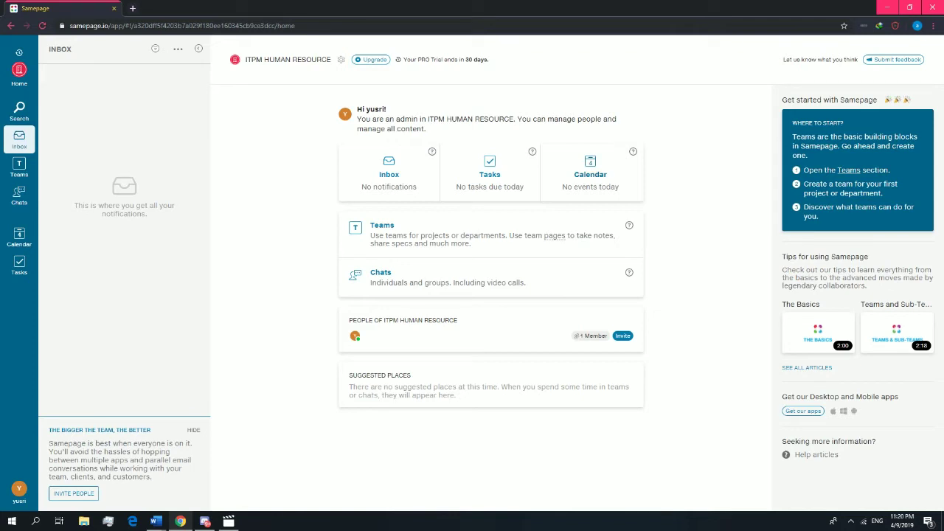
click(19, 236)
click(19, 73)
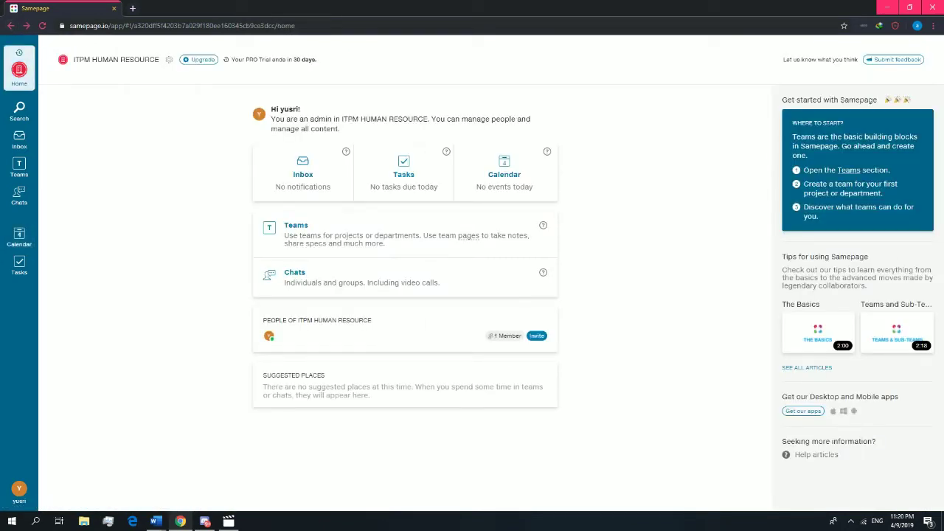